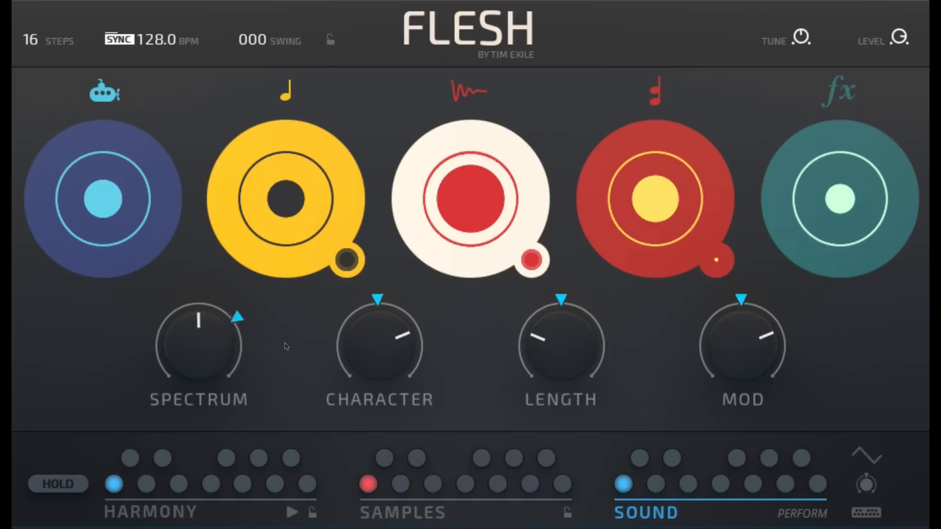
- View the Harmony and Samples pages and return to the Sound page
left_click(138, 514)
left_click(392, 513)
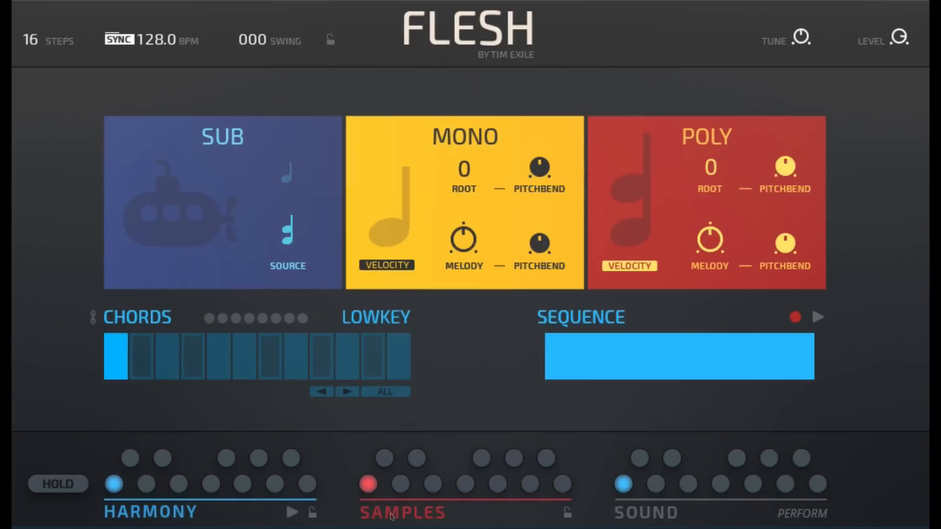
left_click(647, 514)
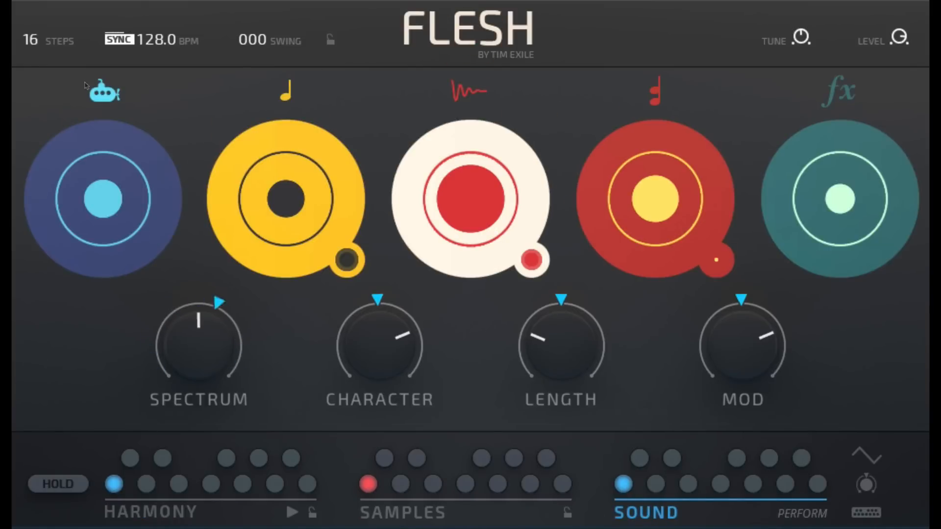
- Examine the detail pages of the Sub, Mono, Sample, Poly and FX engines, and return to the Sound overview
left_click(105, 92)
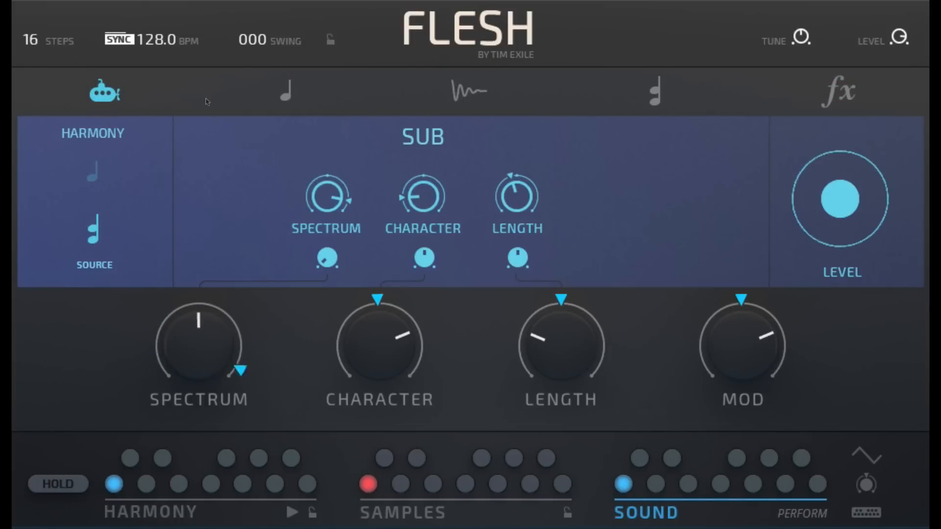
left_click(87, 176)
left_click(94, 236)
left_click(277, 104)
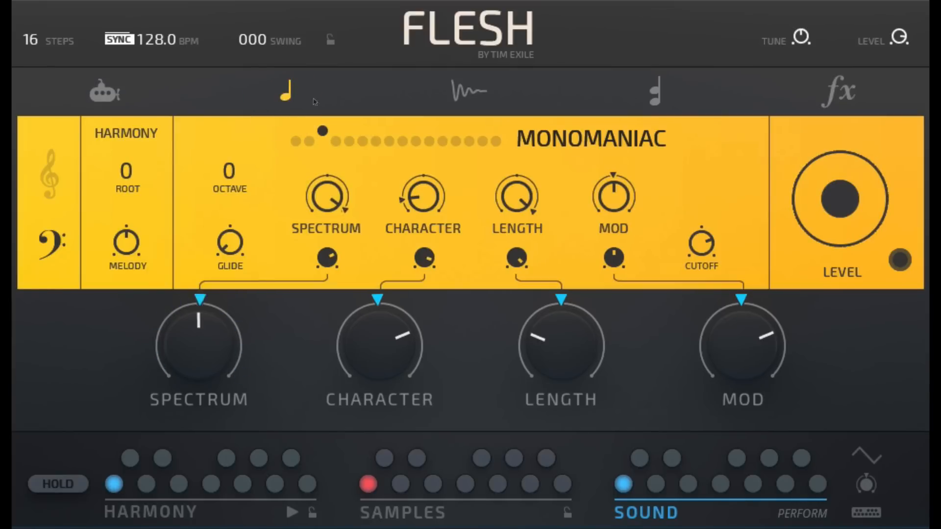
left_click(469, 97)
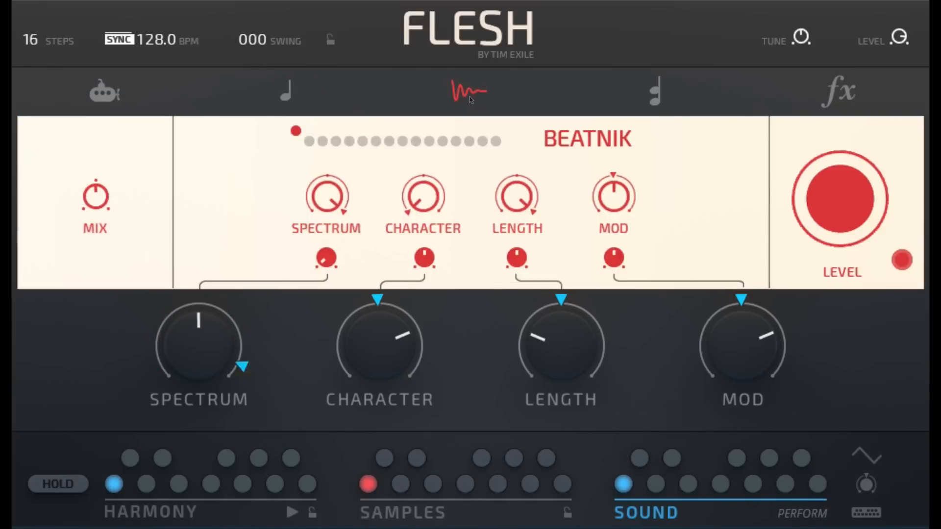
left_click(647, 90)
left_click(836, 96)
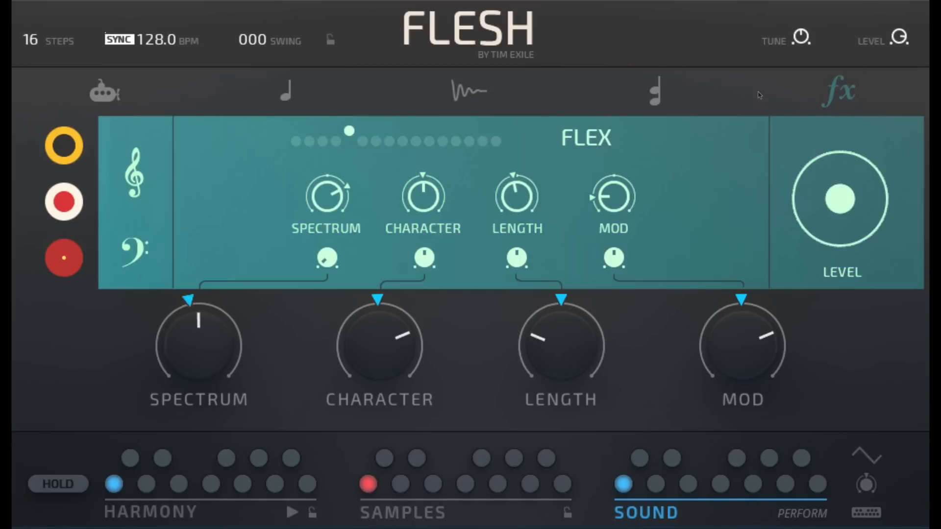
left_click(471, 44)
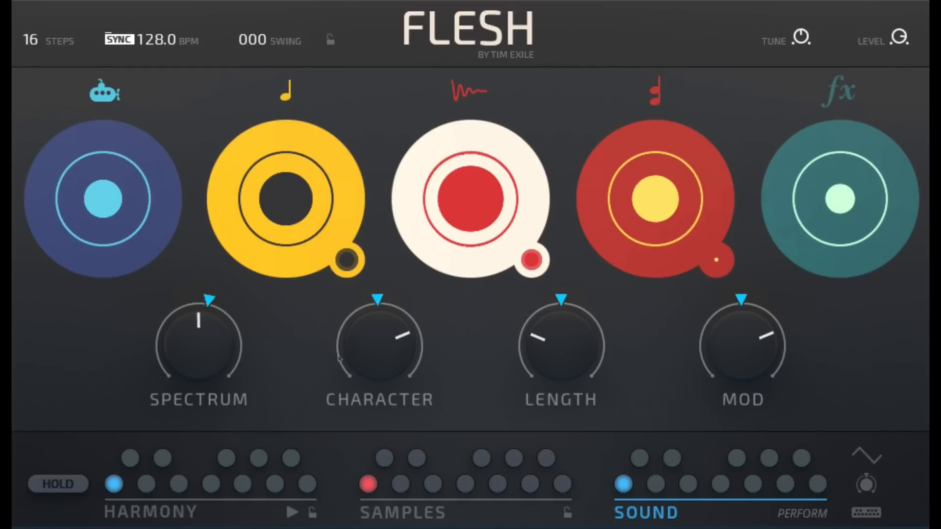
- Show the modulation assignments for the engines and macros, followed by the combined Macros view of all engines
left_click(866, 484)
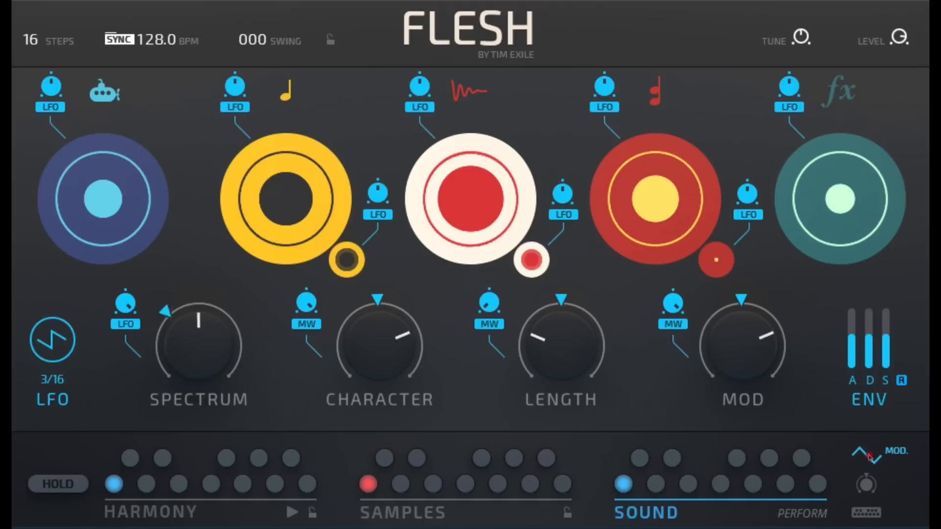
left_click(866, 455)
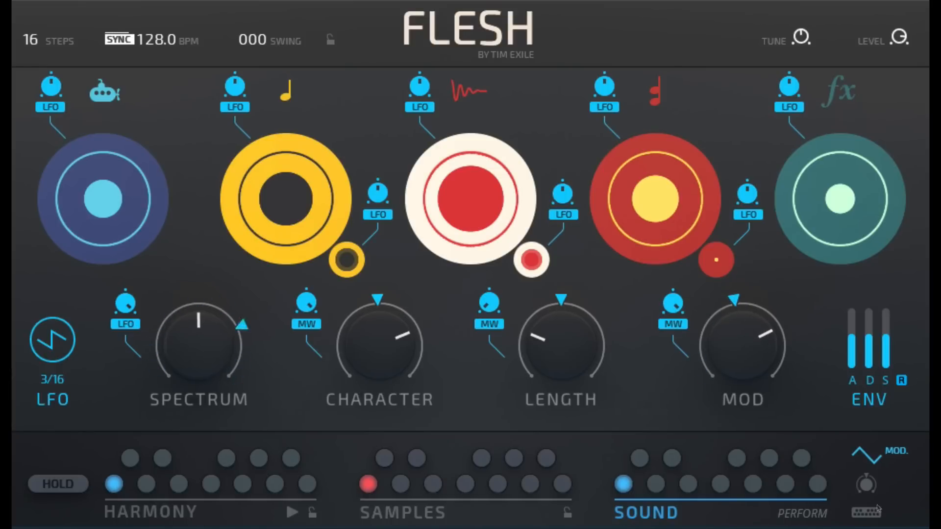
left_click(866, 484)
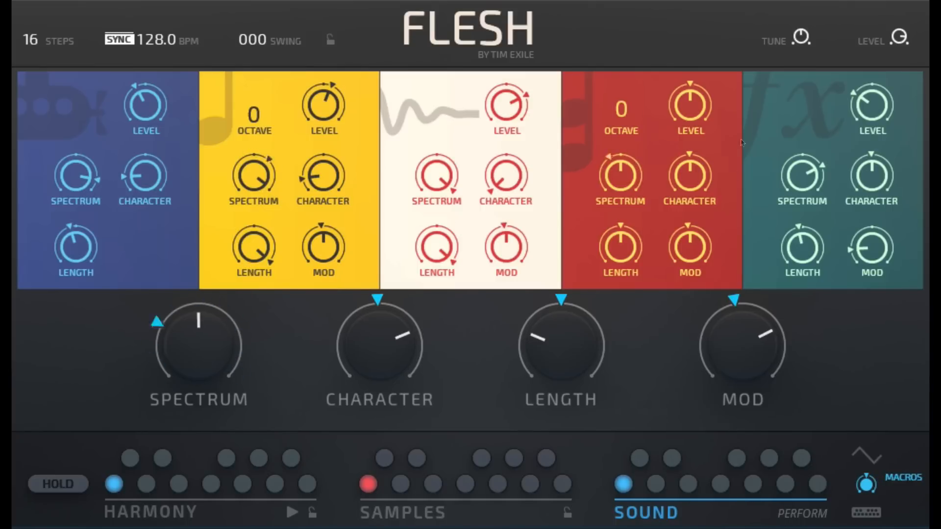
- Try out the Mod, Length and Character macros, and recall the first upper-row slots for both Sound and Samples
left_click_drag(751, 350, 741, 317)
left_click_drag(569, 353, 580, 338)
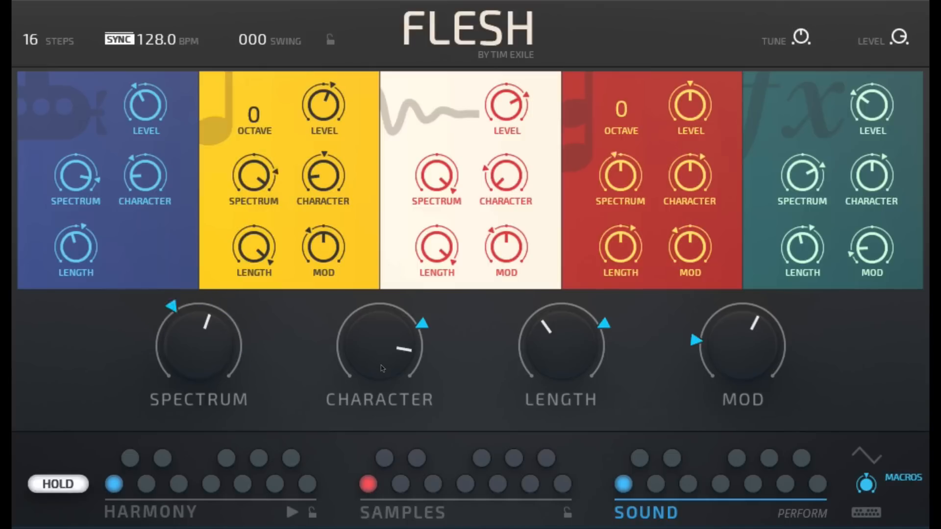
left_click(635, 459)
left_click(386, 457)
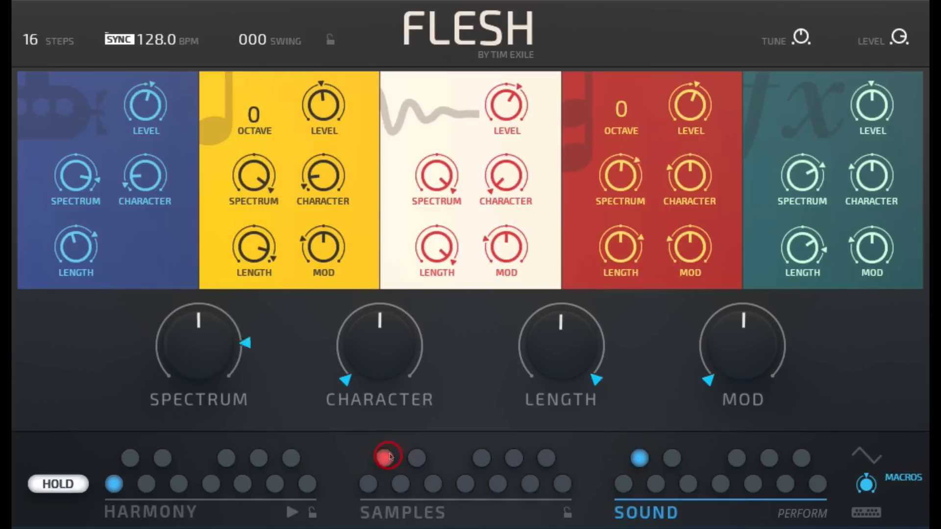
left_click_drag(391, 314, 428, 332)
left_click_drag(560, 338, 563, 402)
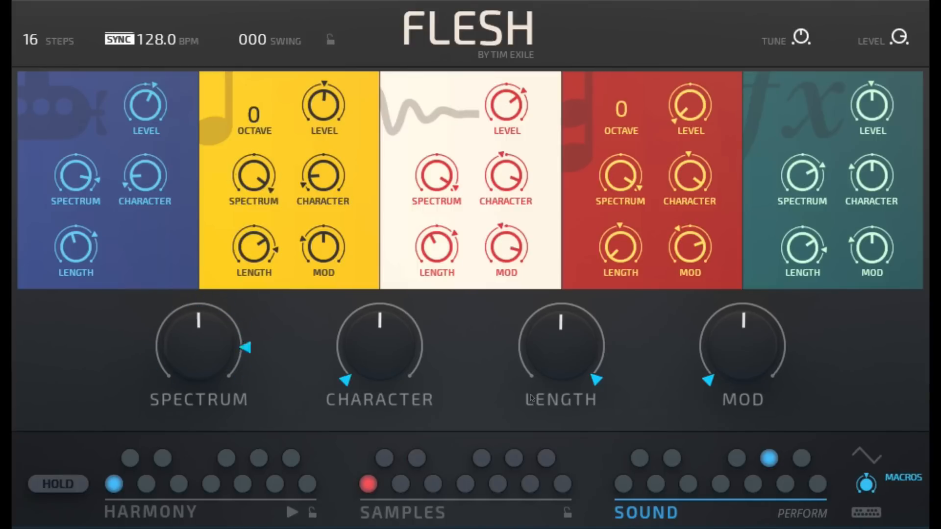
- Look at the Samples page and change the Poly synth engine's model to Polynomial
left_click(392, 512)
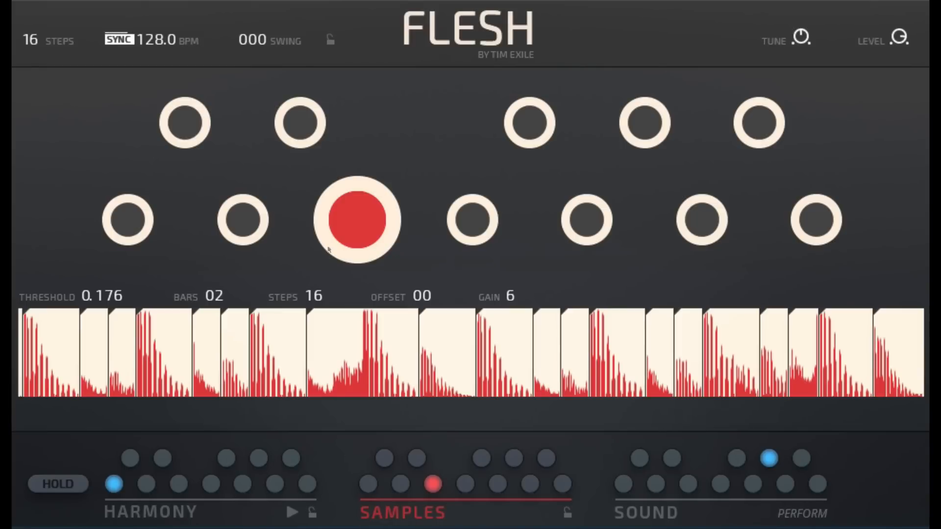
left_click(646, 512)
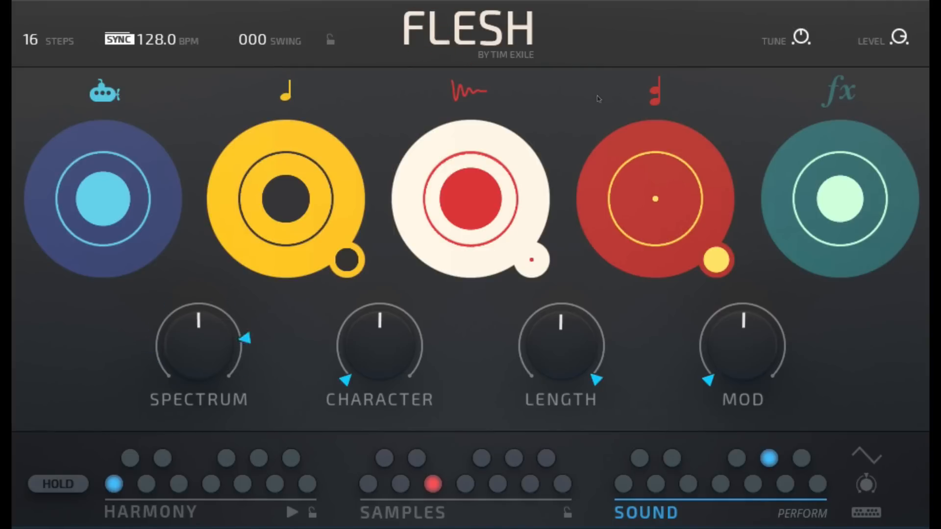
left_click(657, 93)
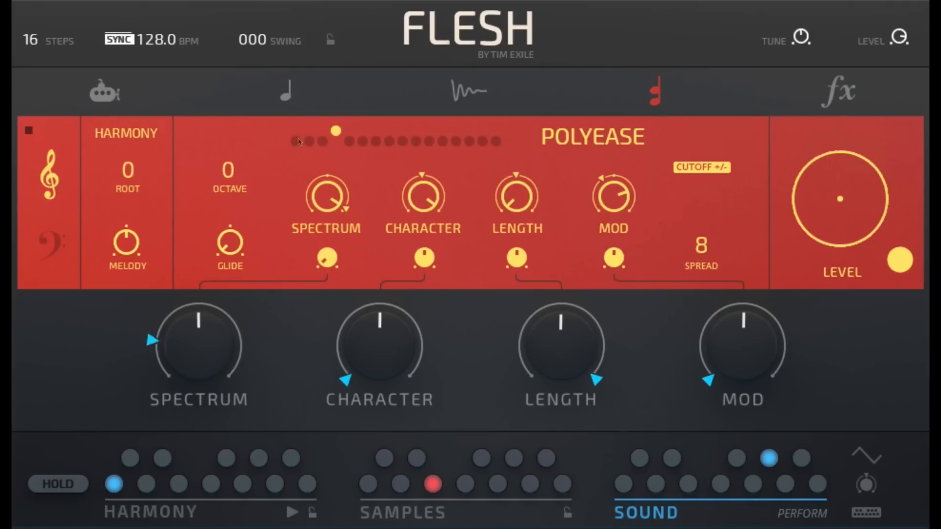
left_click(298, 141)
left_click(465, 140)
left_click(440, 142)
left_click(402, 137)
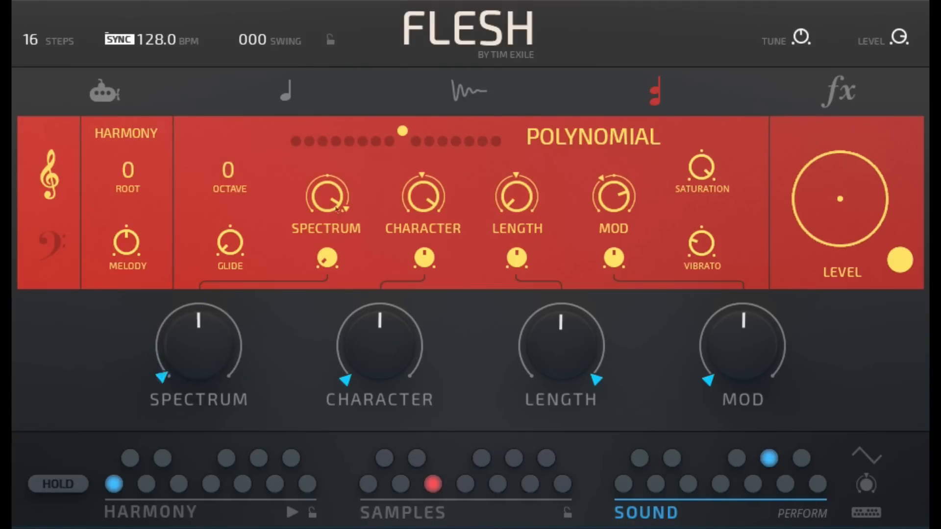
- With Hold engaged, lower the Polynomial's Spectrum and Mod, and raise its Length and the Character macro
left_click_drag(336, 209, 340, 252)
left_click(73, 484)
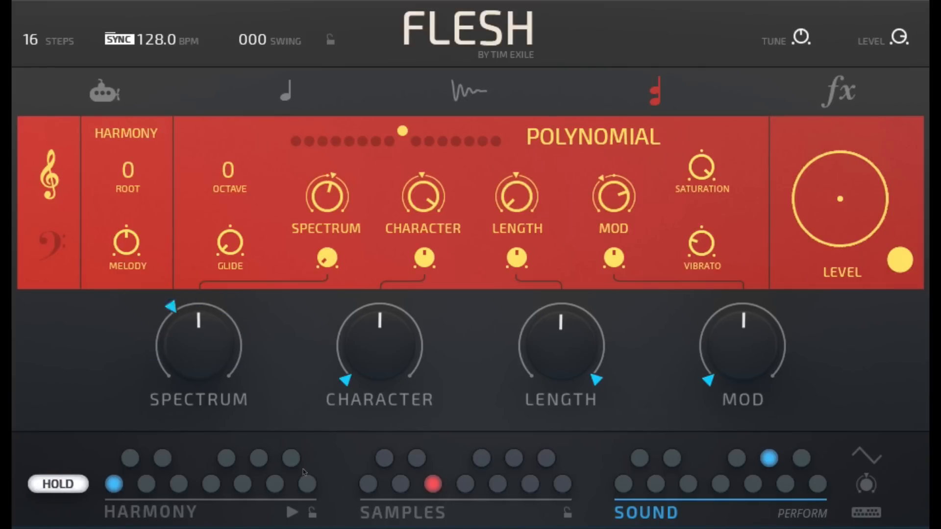
left_click_drag(390, 362, 433, 254)
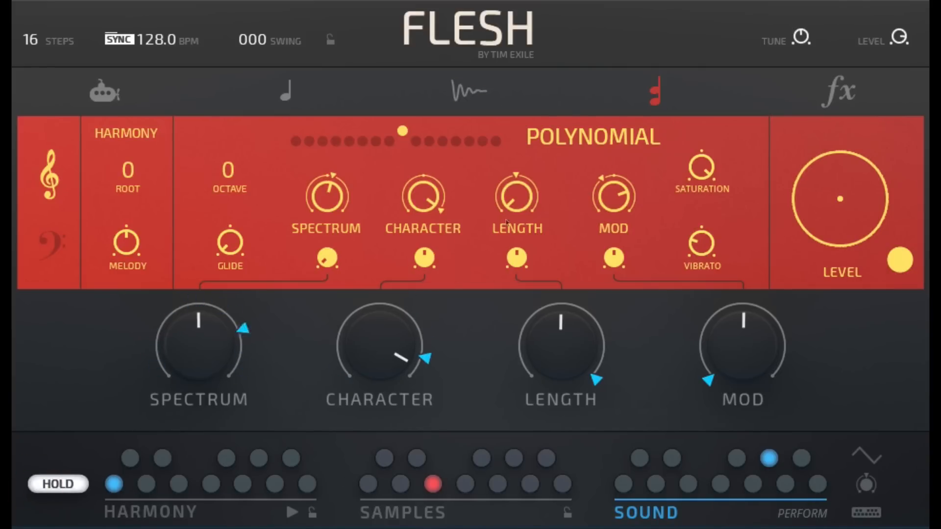
left_click_drag(512, 208, 566, 159)
left_click_drag(609, 198, 606, 273)
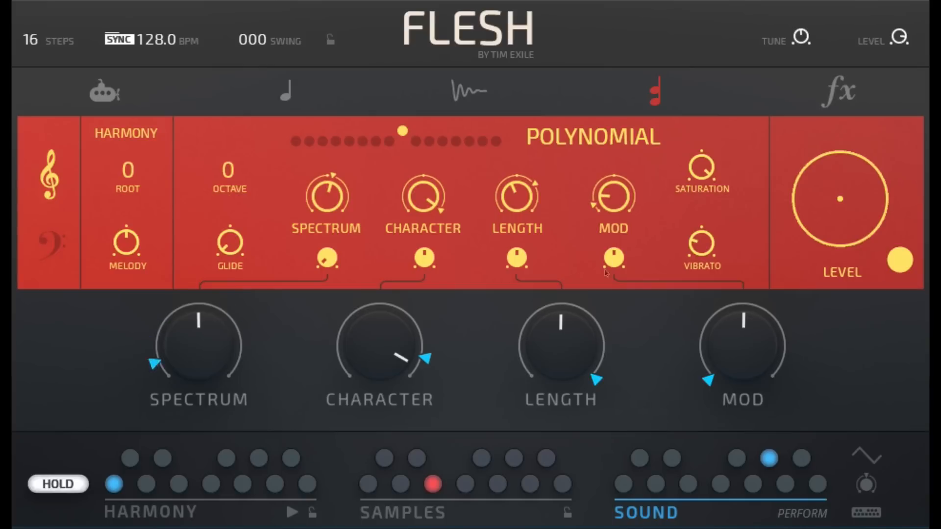
- Lower the Polynomial's Saturation, raise its Vibrato and Melody, and switch its source from treble to bass clef
left_click_drag(705, 167, 714, 190)
left_click_drag(703, 255, 704, 237)
left_click_drag(131, 242, 148, 202)
left_click(53, 244)
left_click(51, 172)
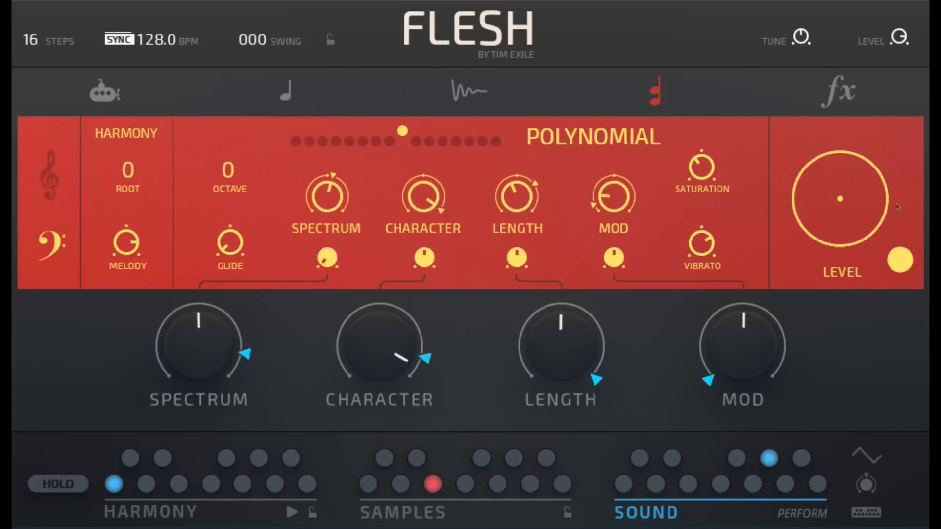
- Raise the Poly engine's level while reducing its small send circle, and turn down the Mod and Length macros
left_click(900, 258)
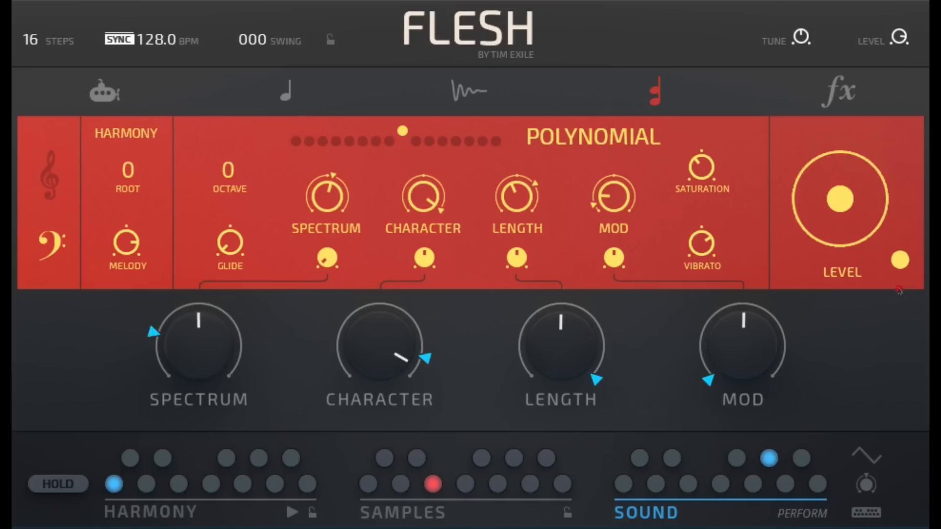
left_click(877, 136)
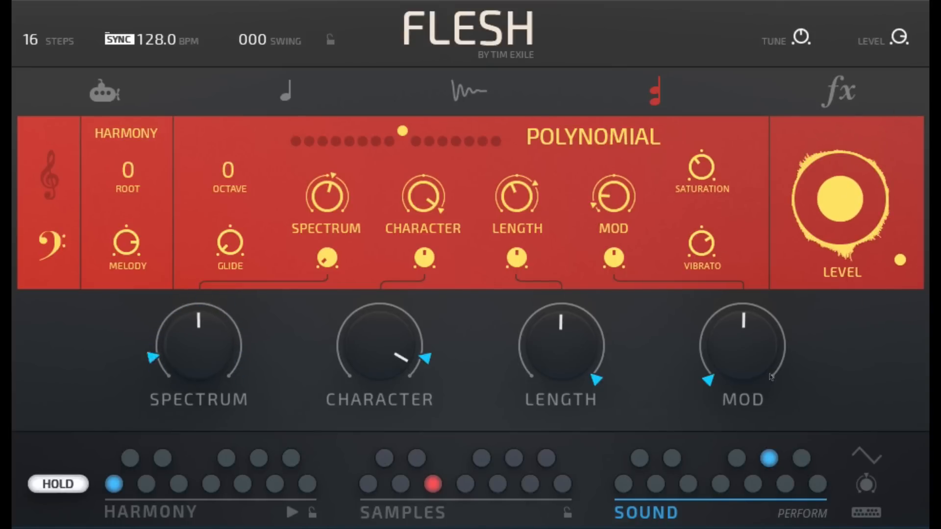
mouse_move(743, 350)
left_mouse_down()
mouse_move(744, 420)
mouse_move(774, 296)
mouse_move(801, 250)
mouse_move(807, 340)
mouse_move(815, 288)
left_mouse_up()
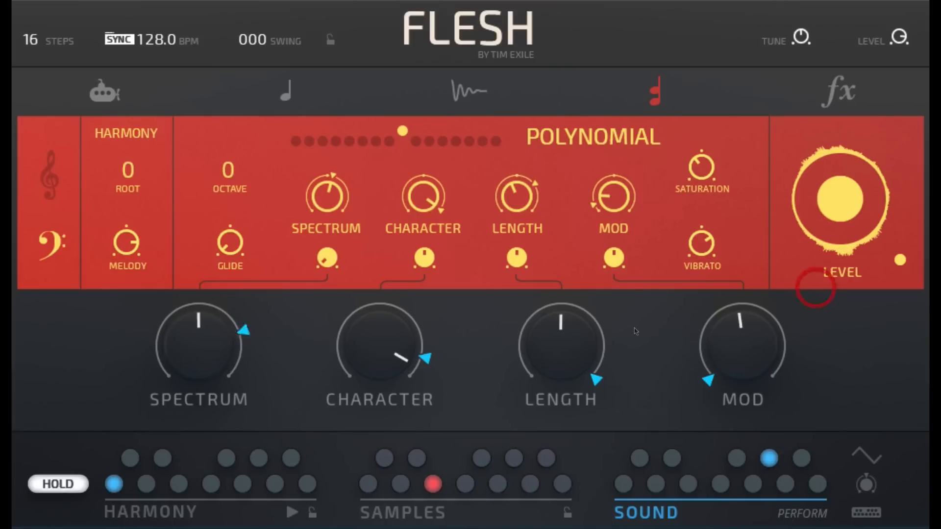
left_click_drag(568, 347, 574, 421)
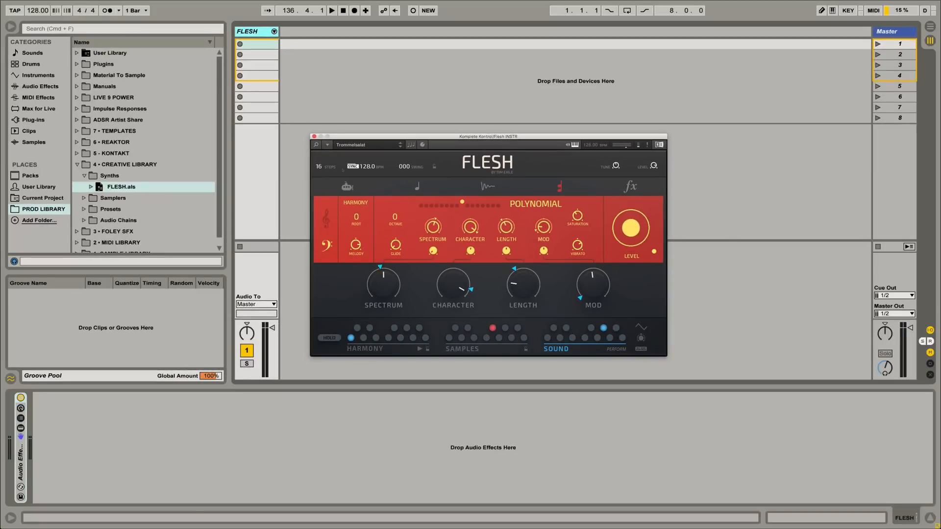
- In Ableton Live, unfold the FLESH group track and move the plug-in window clear of the output tracks' routing sections
left_click_drag(336, 137, 439, 131)
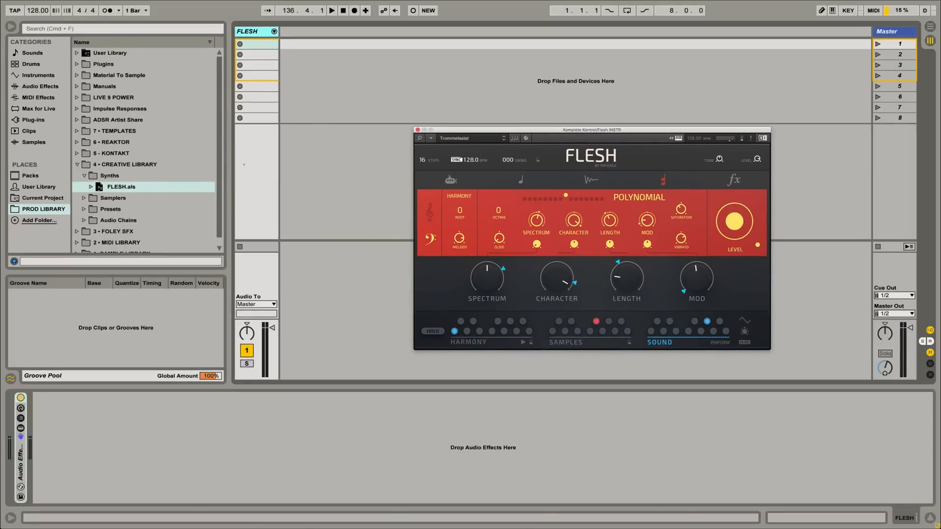
left_click(274, 30)
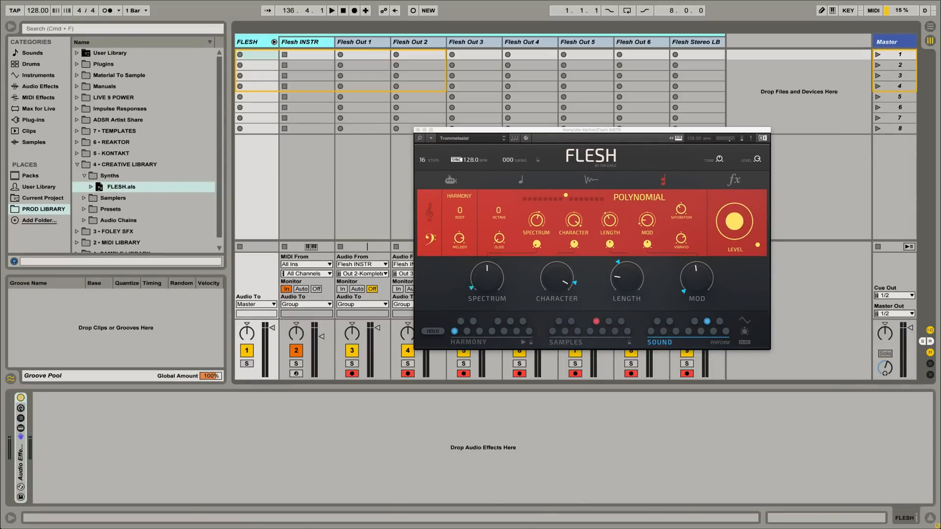
left_click_drag(441, 129, 573, 252)
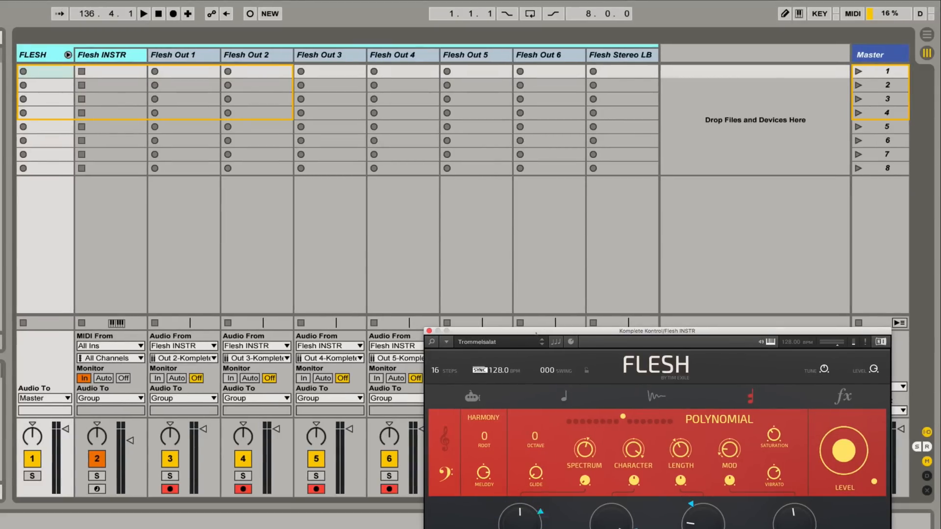
left_click_drag(536, 331, 696, 399)
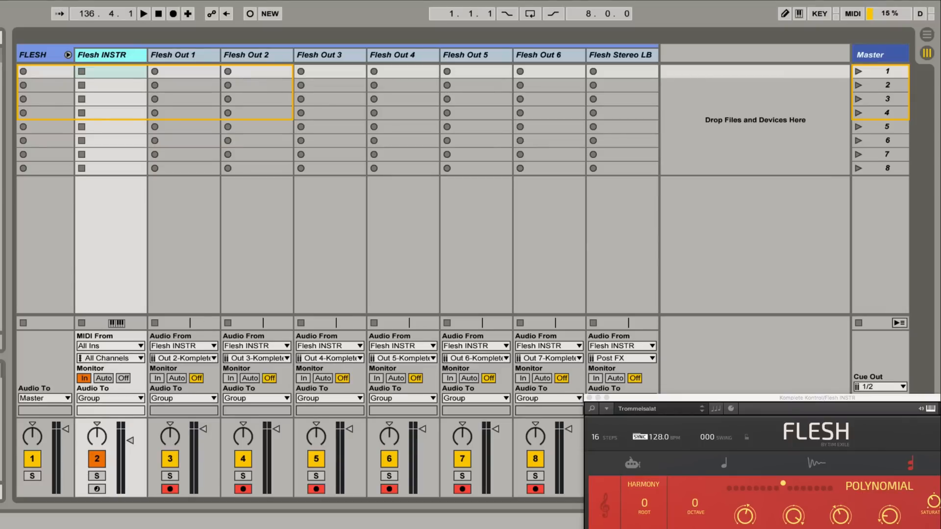
- Set the Flesh Out 1 track's audio input to Flesh INSTR with Out 2-Komplete Kontrol as its channel
left_click(189, 346)
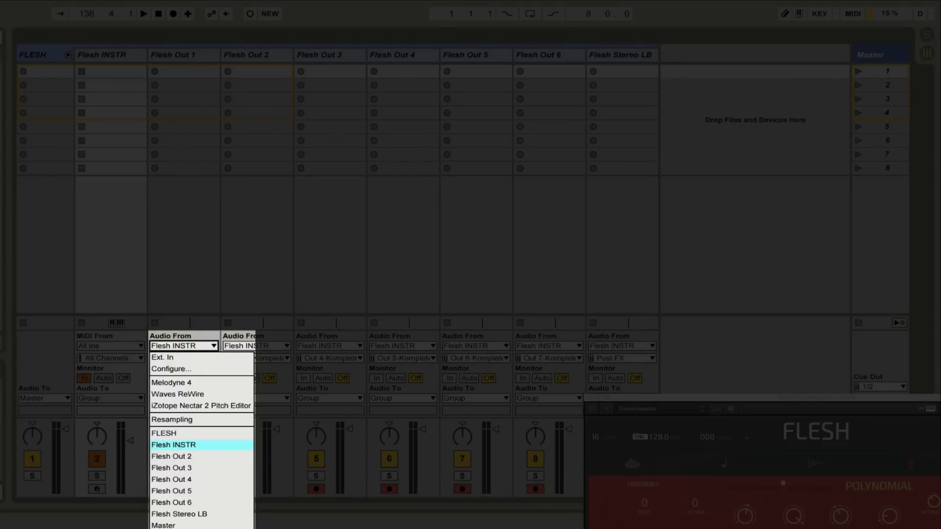
left_click(173, 444)
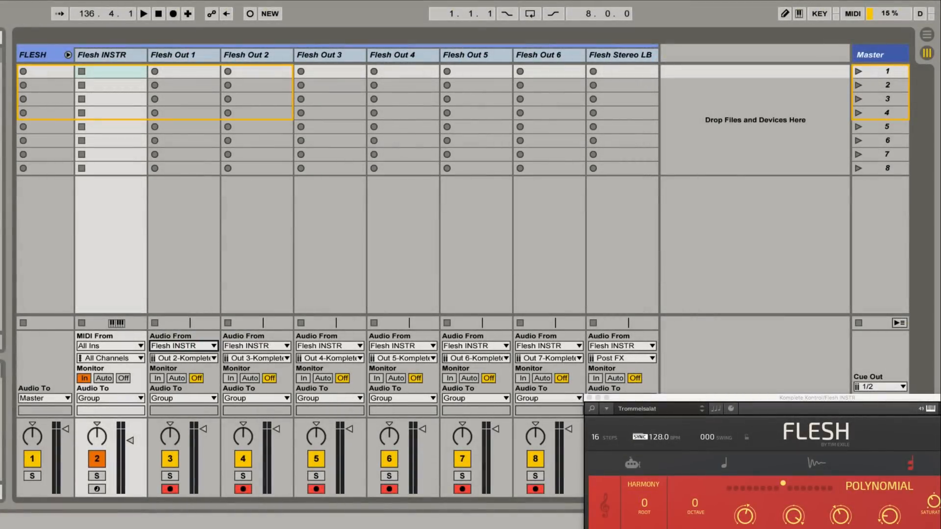
left_click(184, 358)
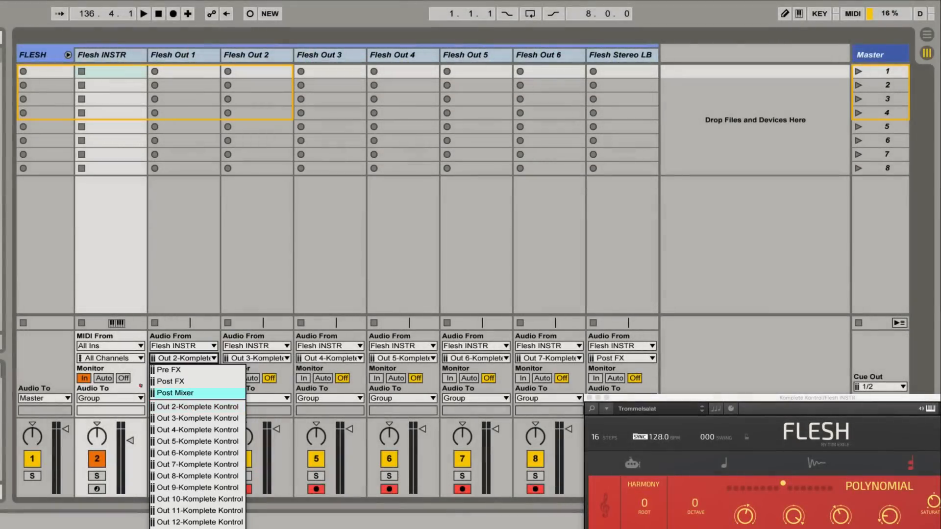
left_click(191, 407)
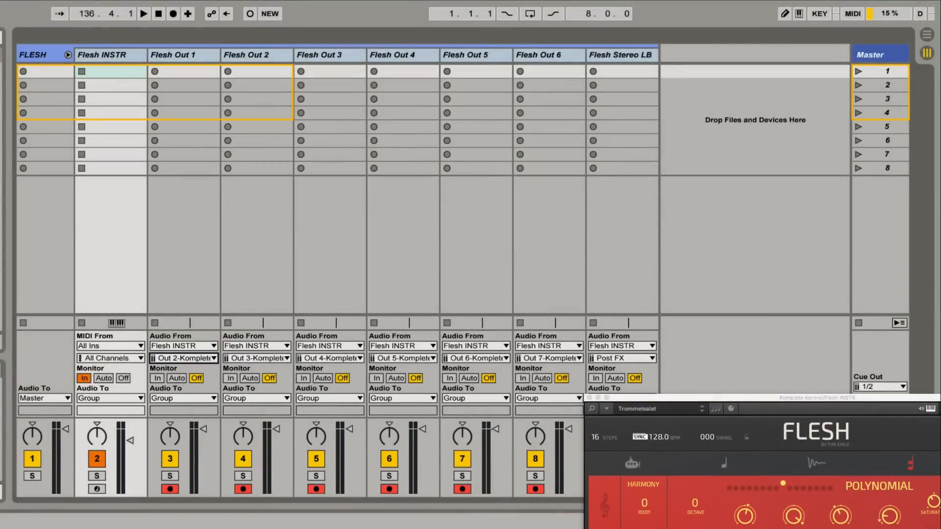
- Move the FLESH plug-in window back up over the tracks so that the whole instrument fits on screen
left_click_drag(763, 398, 605, 245)
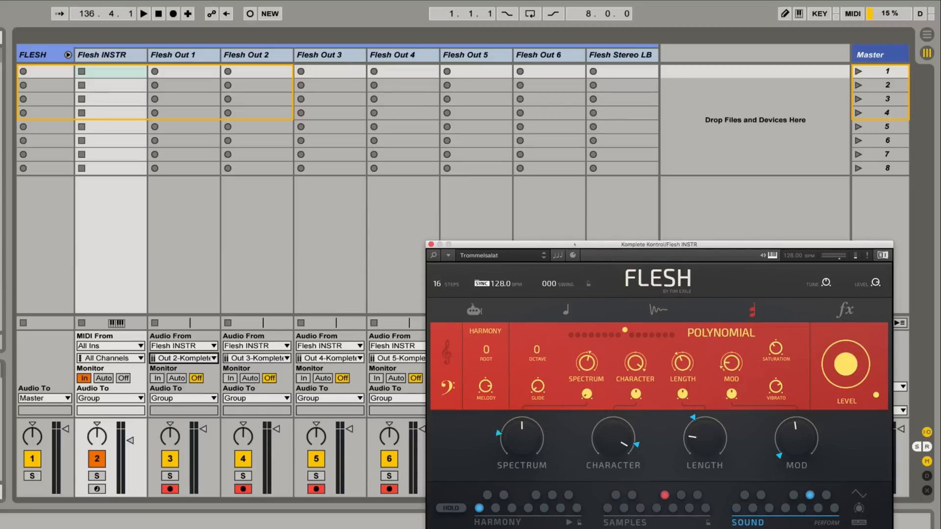
left_click_drag(575, 244, 601, 139)
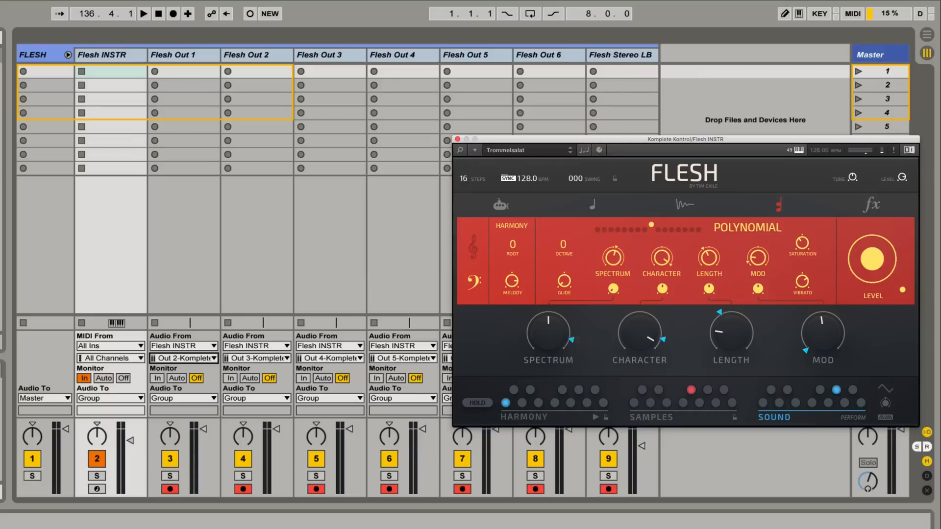
- Review the available input channels for the Flesh Out 1 track, keeping Out 2-Komplete Kontrol selected
left_click(170, 359)
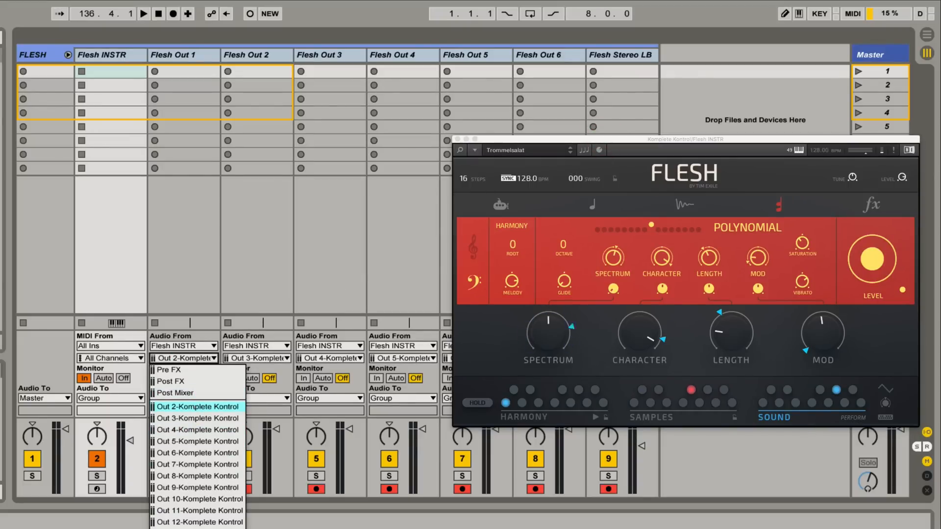
left_click(198, 406)
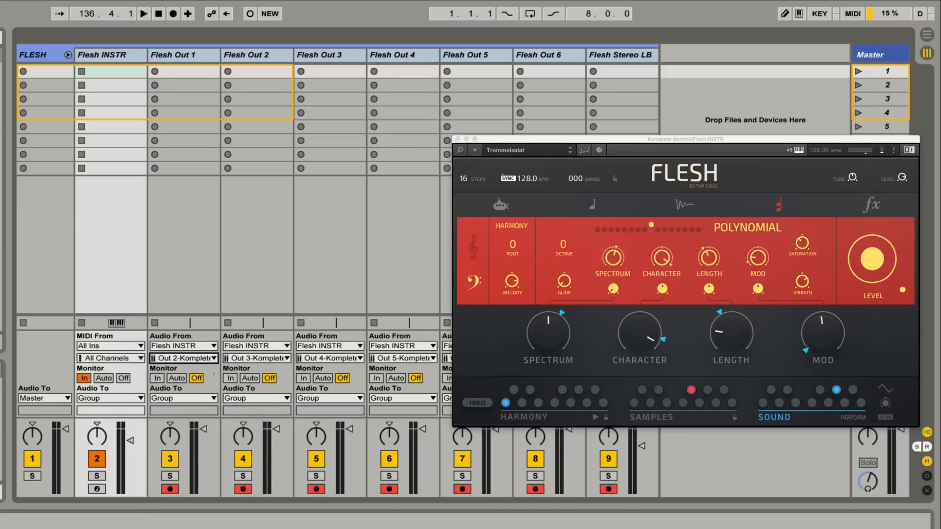
- Move the FLESH plug-in window clear of the tracks and step through the Flesh Out tracks and Flesh Stereo LB, ending on Flesh Out 1
left_click_drag(507, 138, 593, 357)
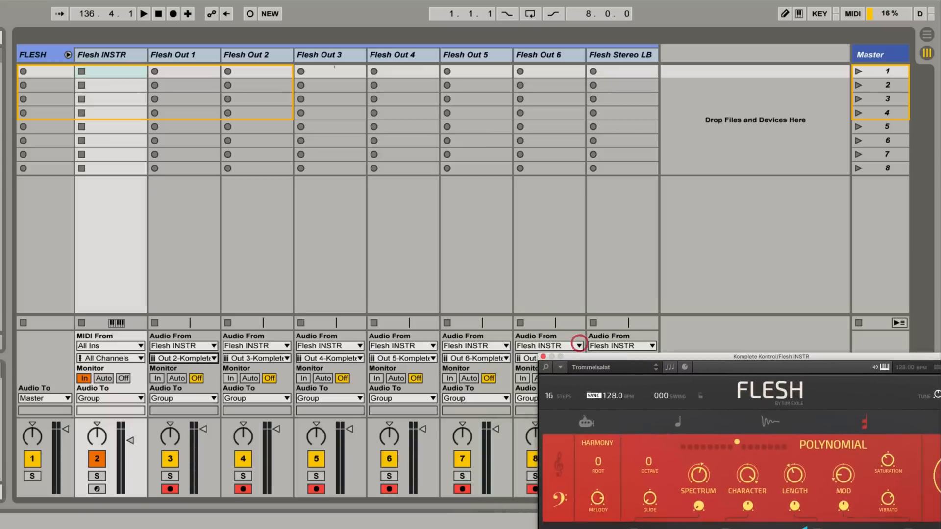
left_click(200, 57)
left_click(268, 55)
left_click(323, 54)
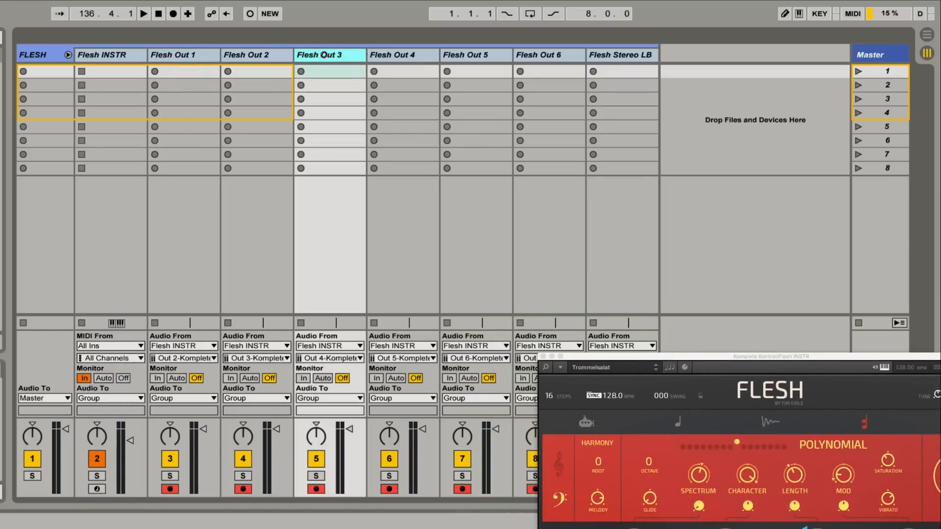
left_click(392, 58)
left_click(446, 55)
left_click(590, 55)
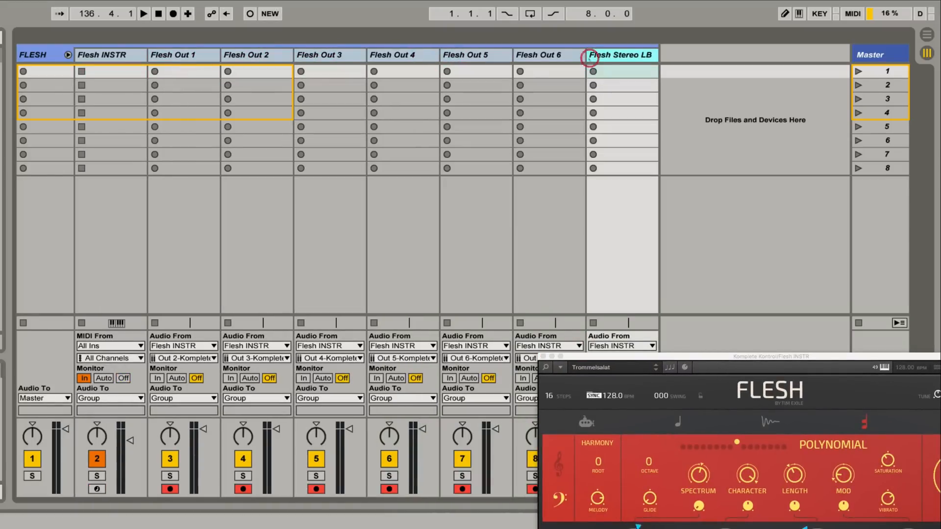
left_click(564, 55)
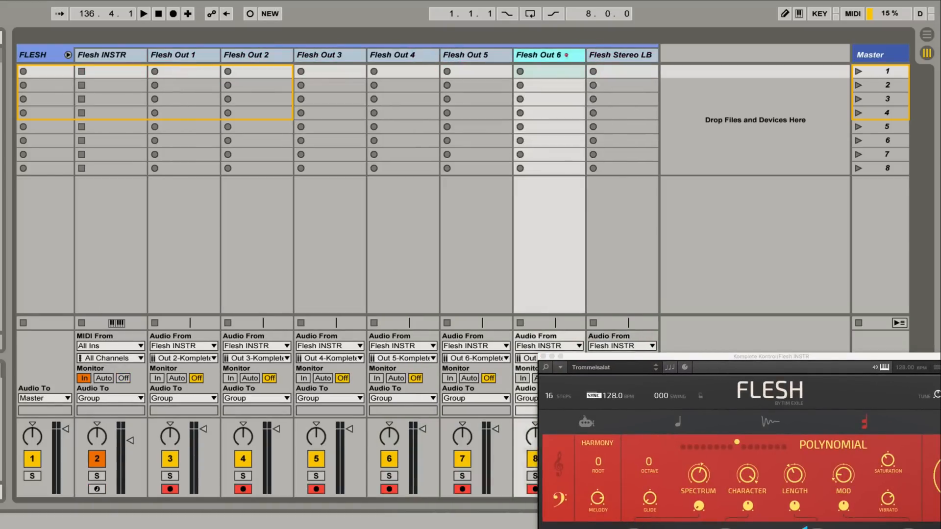
left_click(184, 296)
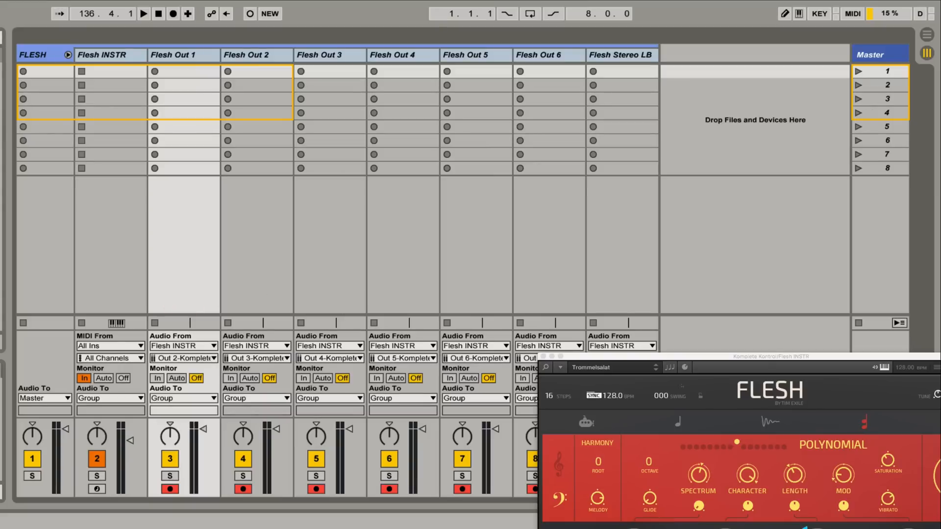
- Bring the FLESH plug-in window back over the tracks and return it to the main page with all five engine circles
left_click_drag(651, 358, 265, 307)
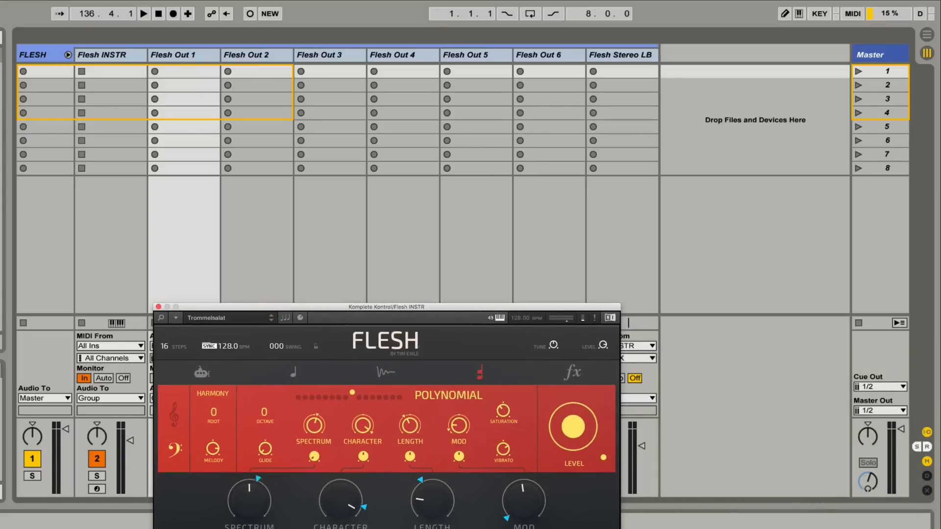
left_click(416, 343)
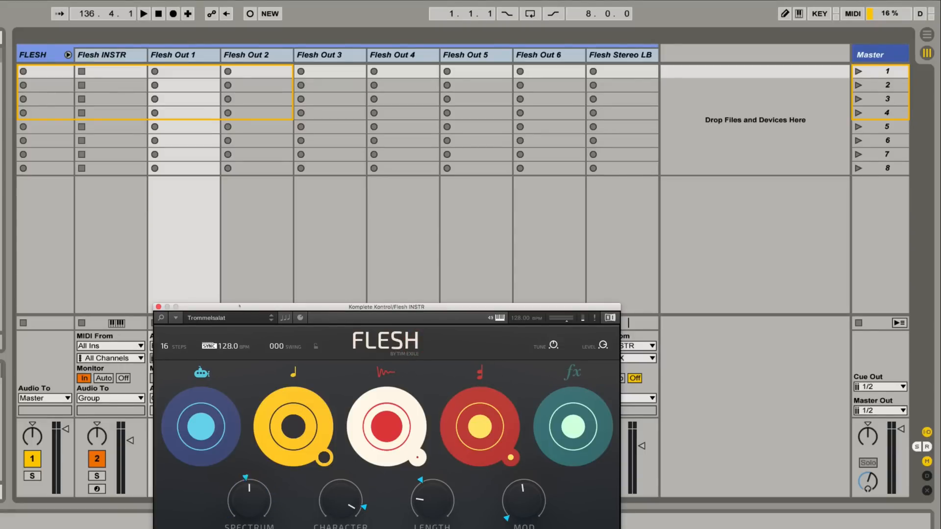
- Uncover the Flesh Stereo LB track's routing section, select that track and choose Post FX as its input channel
left_click_drag(240, 307, 623, 377)
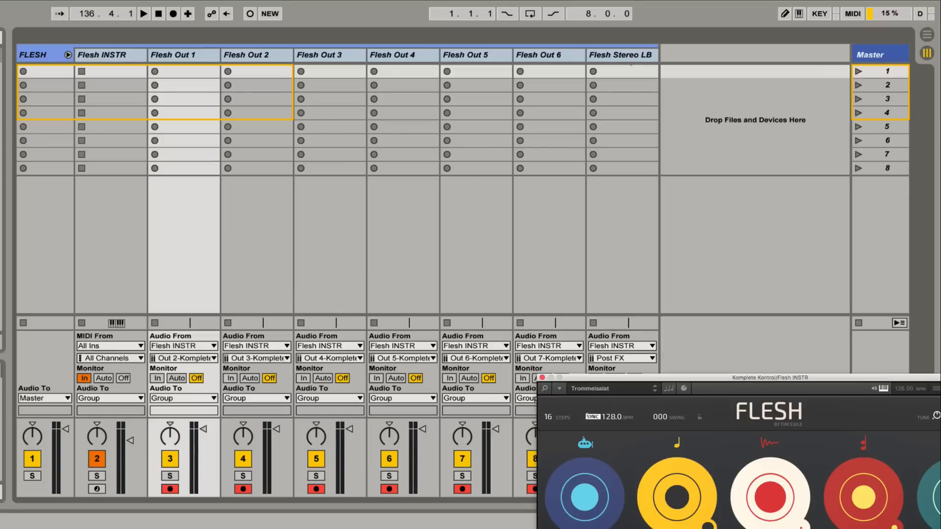
left_click(631, 55)
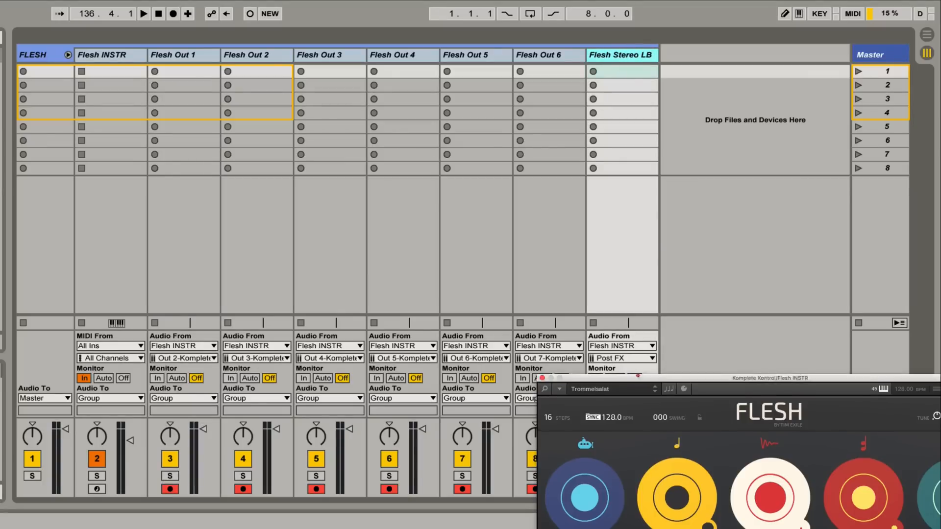
left_click_drag(632, 378, 776, 418)
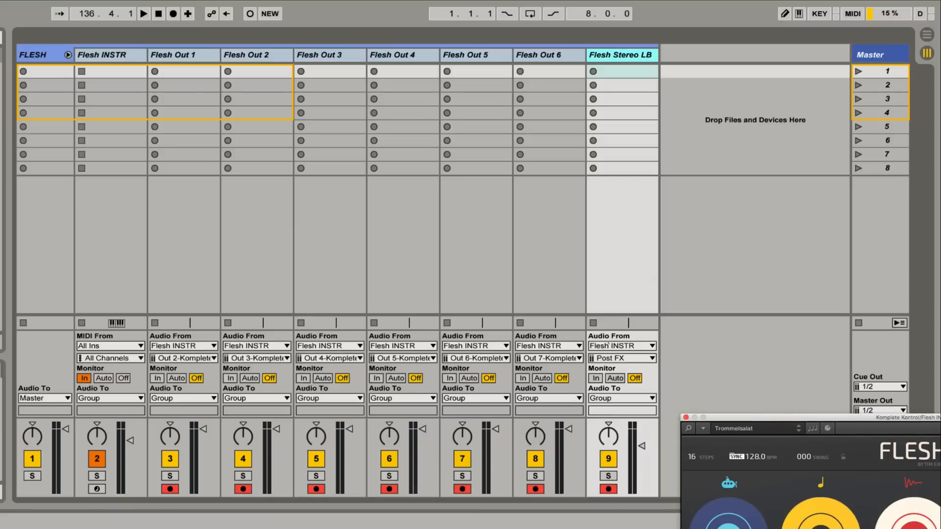
left_click(610, 358)
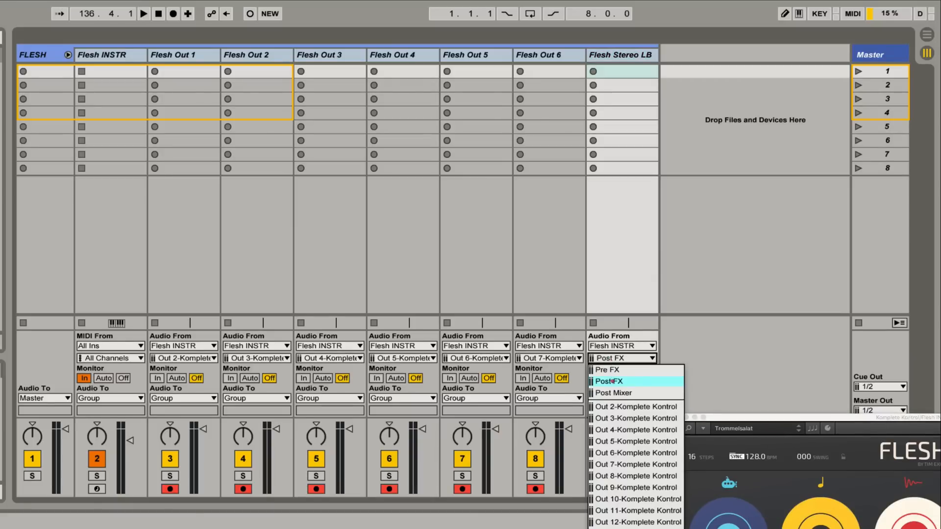
left_click(612, 381)
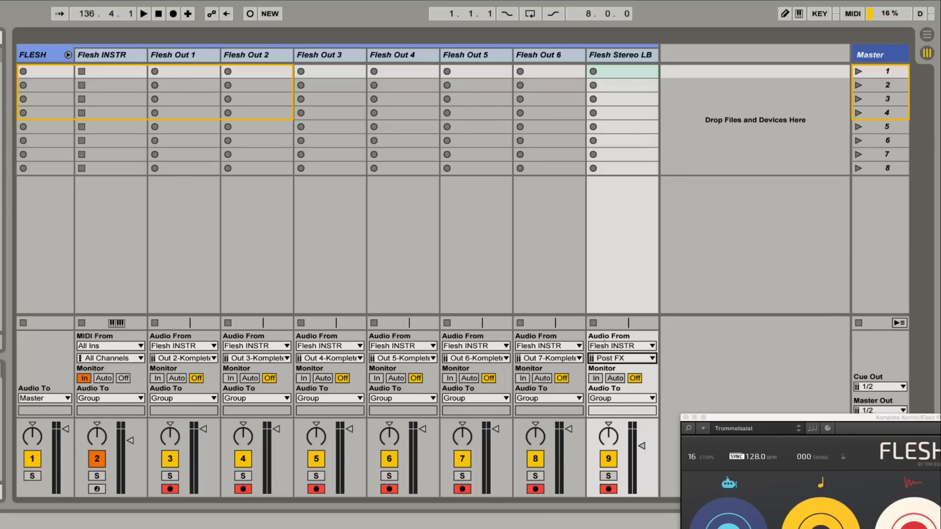
- Bring the whole FLESH window back into view, record a performance into the first clip slots of the armed output tracks, and stop the transport
left_click(725, 419)
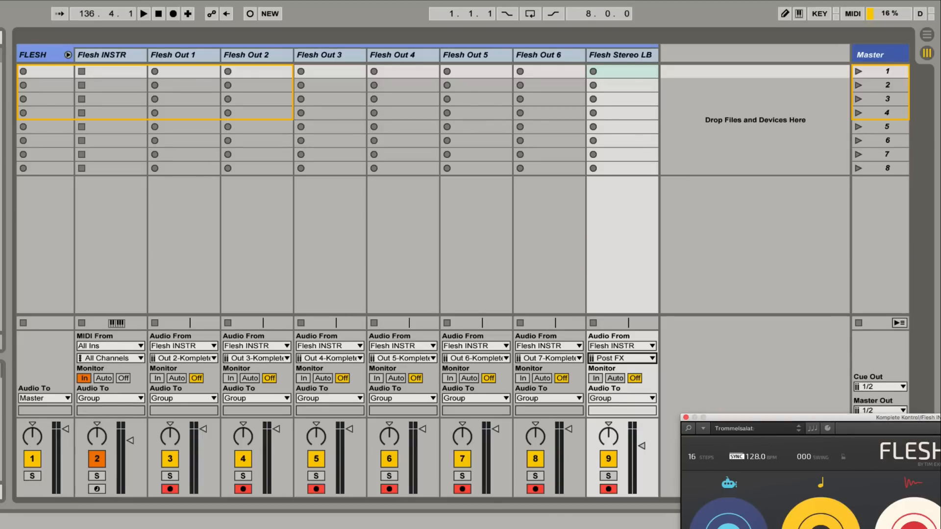
left_click_drag(752, 416, 516, 103)
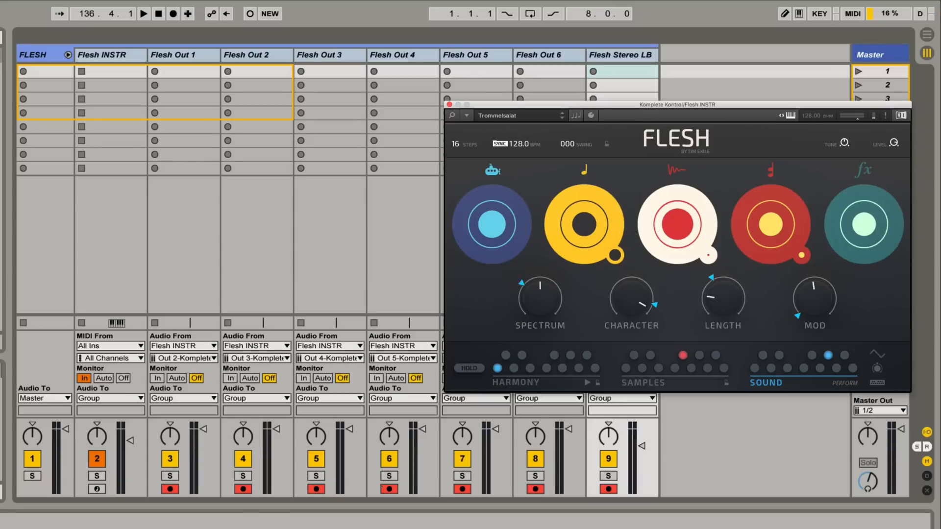
key("super+shift+F9")
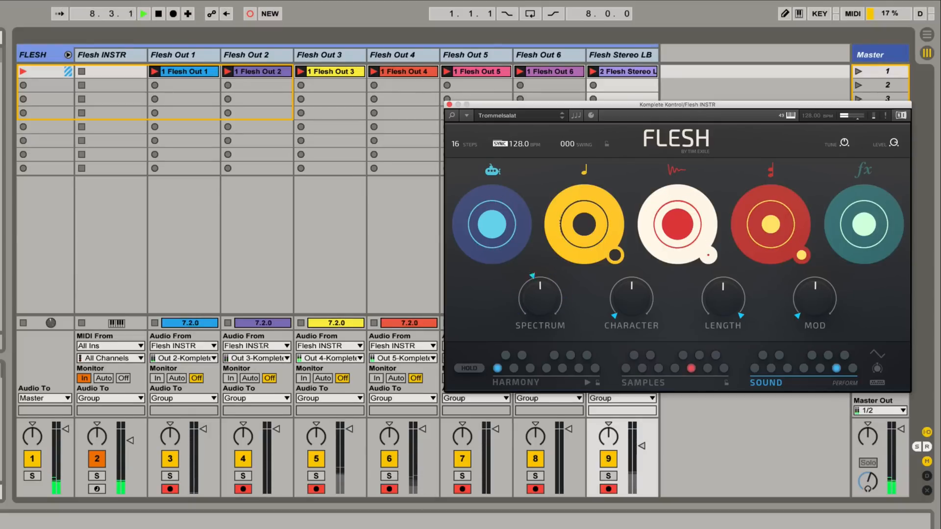
key("space")
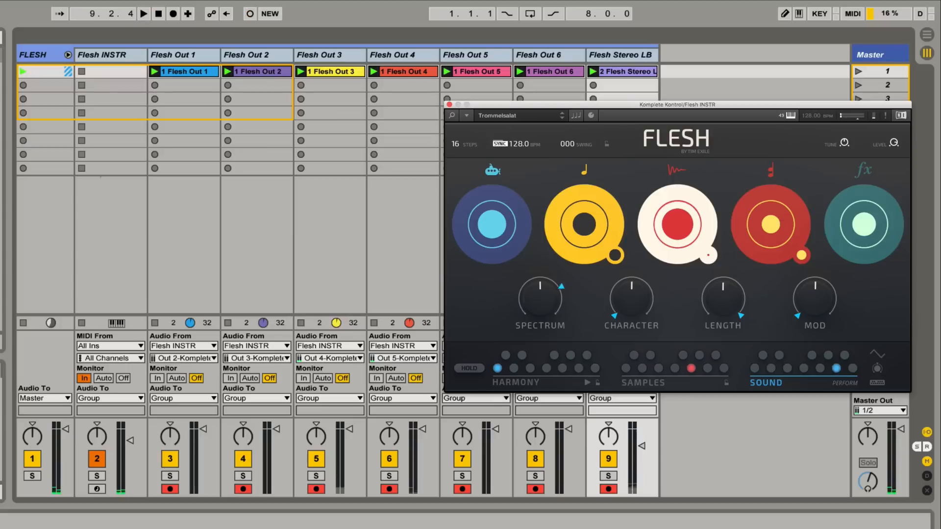
- Close the FLESH plug-in window and select the tracks from Flesh Out 1 through Flesh Stereo LB
left_click_drag(488, 107, 430, 361)
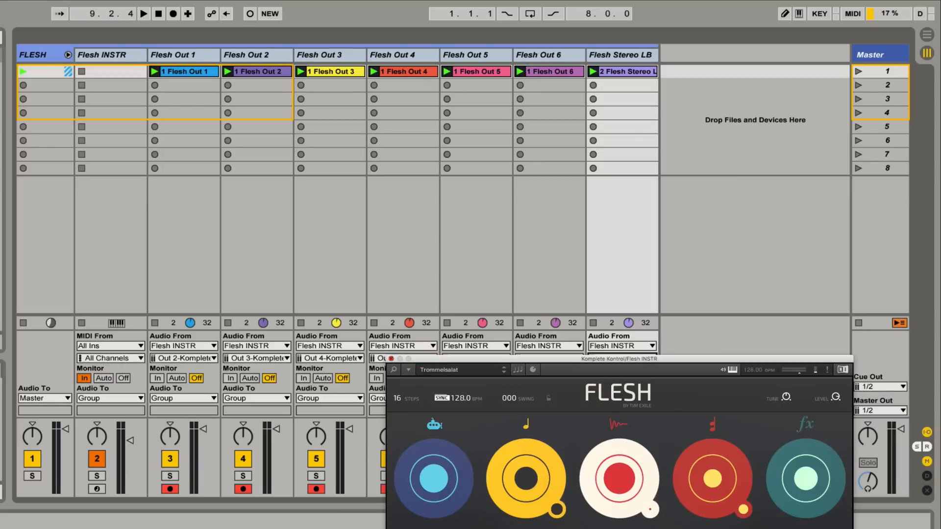
left_click(391, 358)
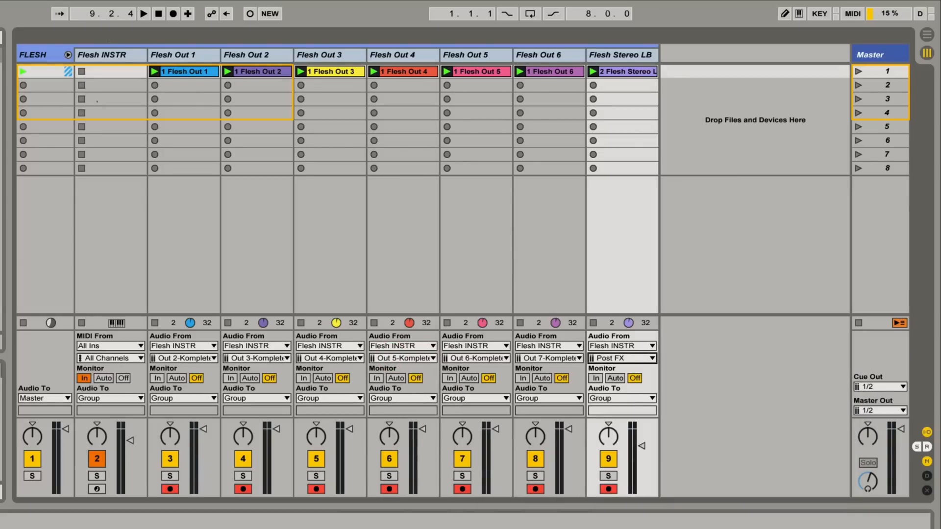
left_click(189, 58)
left_click(603, 53, "shift")
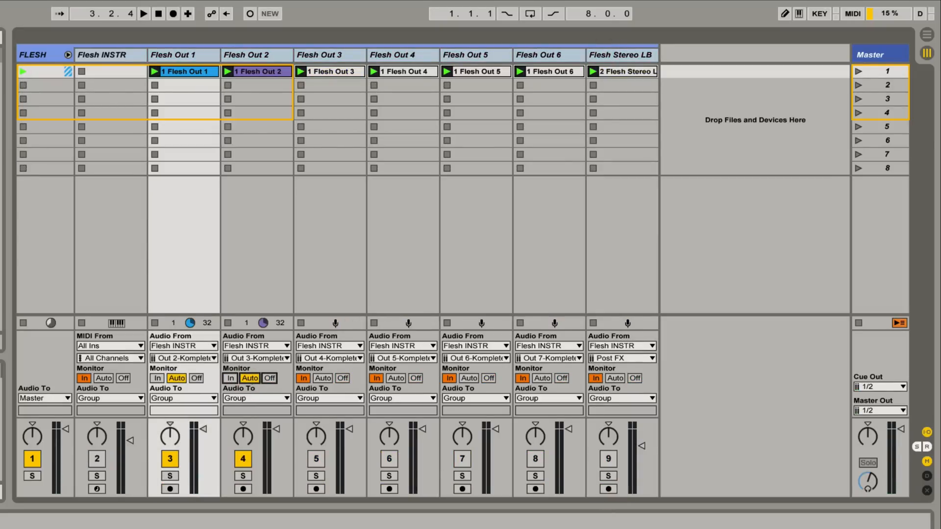
- Play the recorded clips, lower Flesh Out 1's volume slightly, and audition Flesh Out 1 and Flesh Out 2 on their own in turn
key("space")
mouse_move(204, 429)
left_mouse_down()
mouse_move(204, 448)
mouse_move(204, 436)
left_mouse_up()
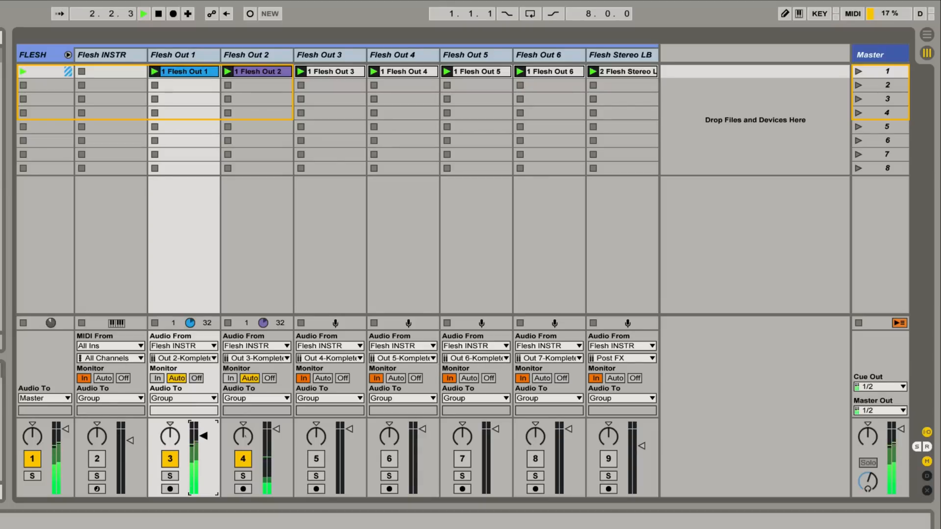
left_click(244, 458)
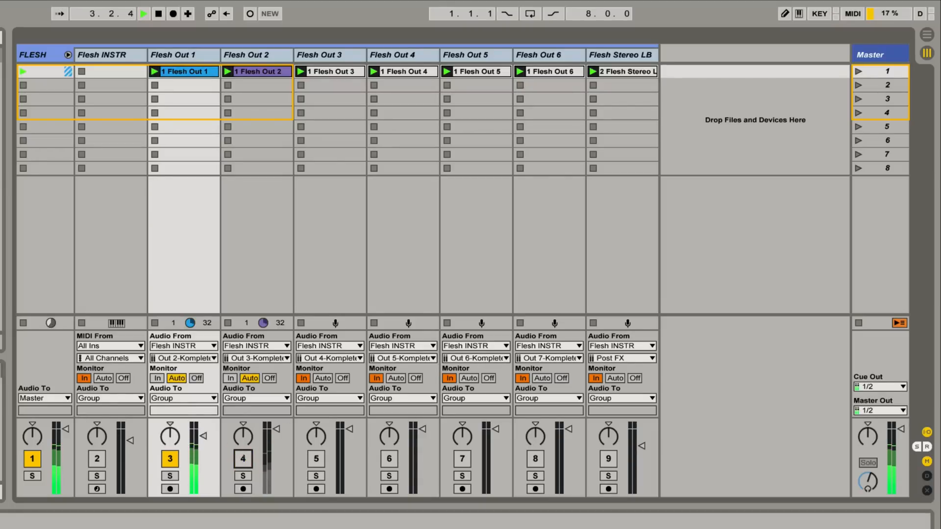
left_click(243, 458)
left_click(170, 458)
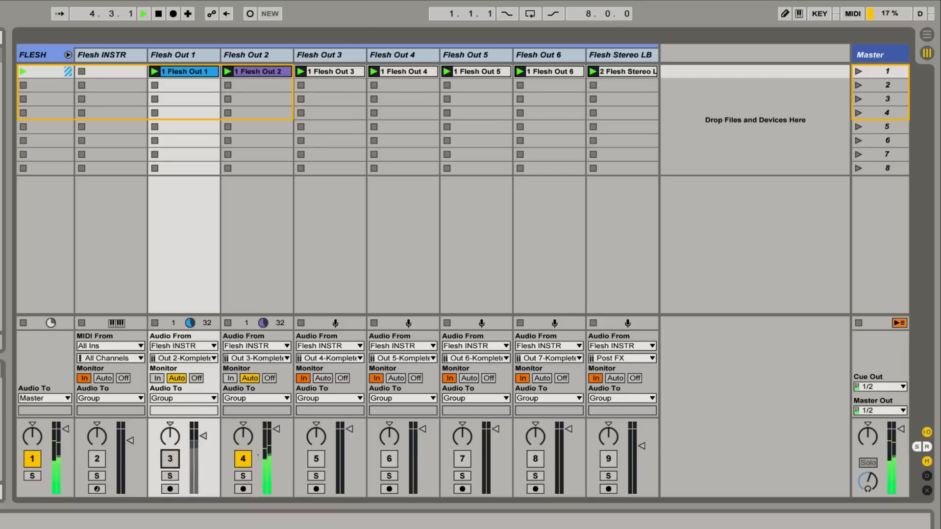
- Activate the Flesh Out 3 track with its monitoring set to Auto, and mute Flesh Out 2 to hear it alone
left_click(316, 458)
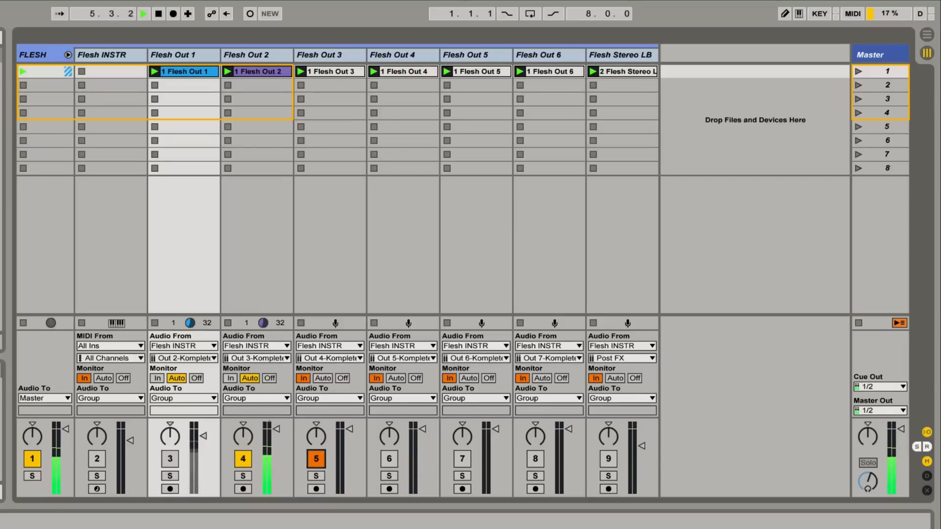
left_click(323, 378)
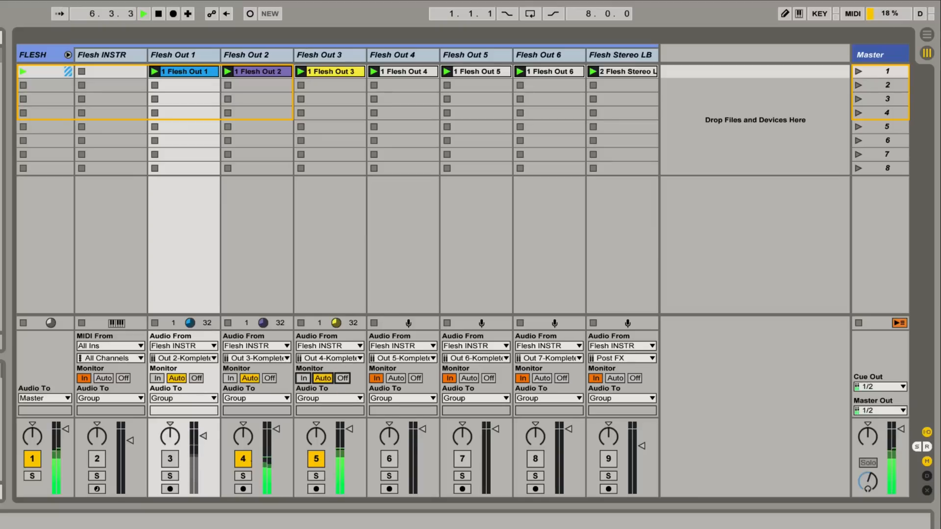
left_click(249, 459)
- Activate the Flesh Out 4 track with its monitoring set to Auto, and mute Flesh Out 3 to hear it alone
left_click(383, 456)
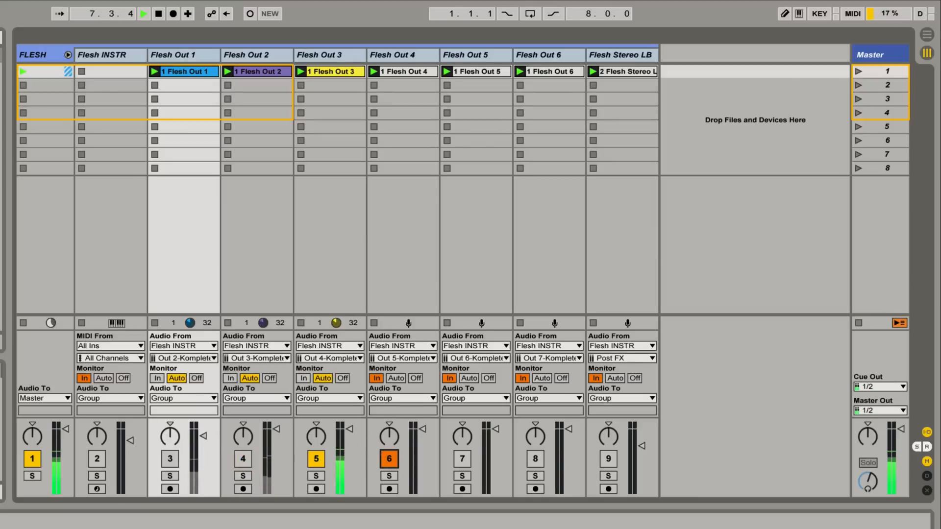
left_click(396, 378)
left_click(316, 459)
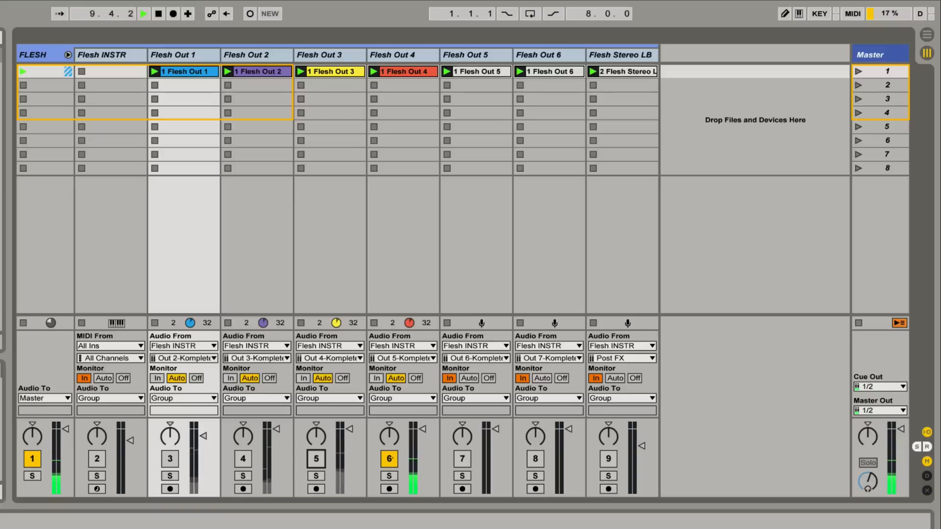
- Mute Flesh Out 4 and activate the Flesh Out 5 track with its monitoring set to Auto
left_click(389, 459)
left_click(462, 459)
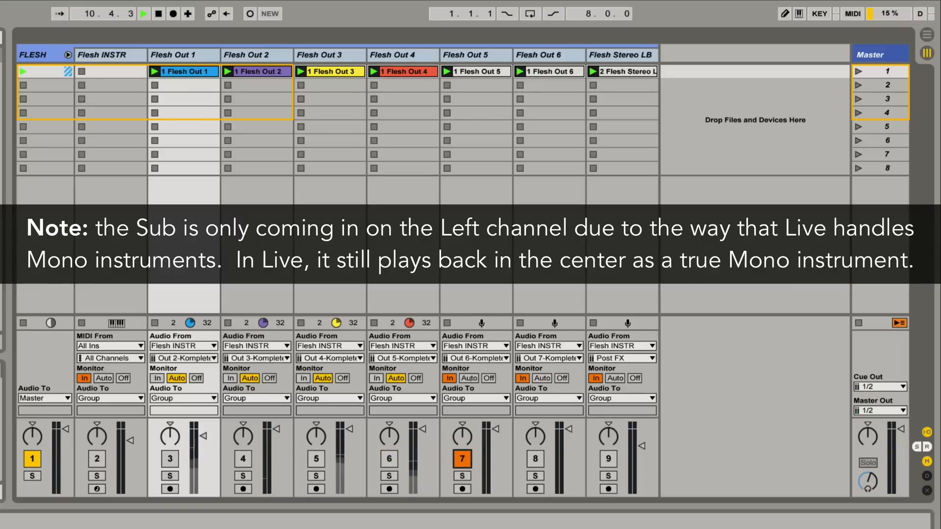
left_click(469, 378)
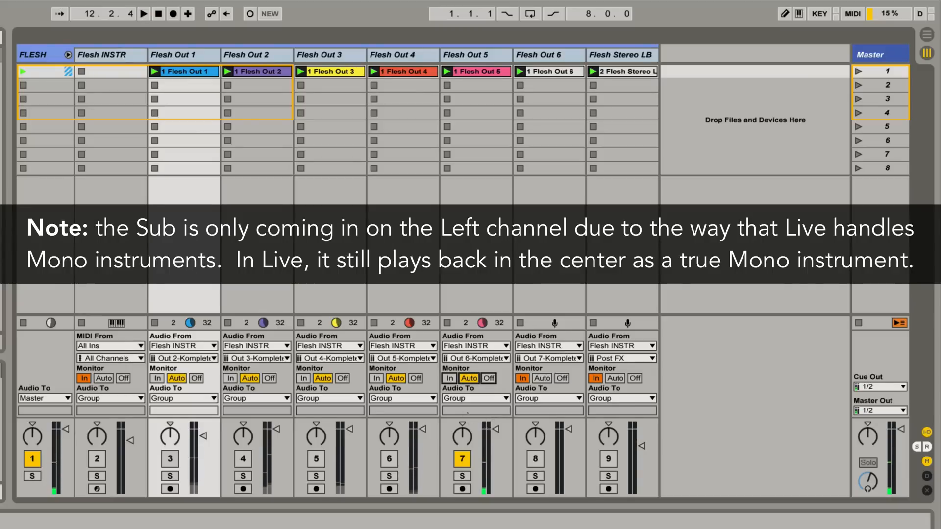
- Reactivate Flesh Out 4, 3, 2 and 1, and play the clips of the first five output tracks together
left_click(389, 459)
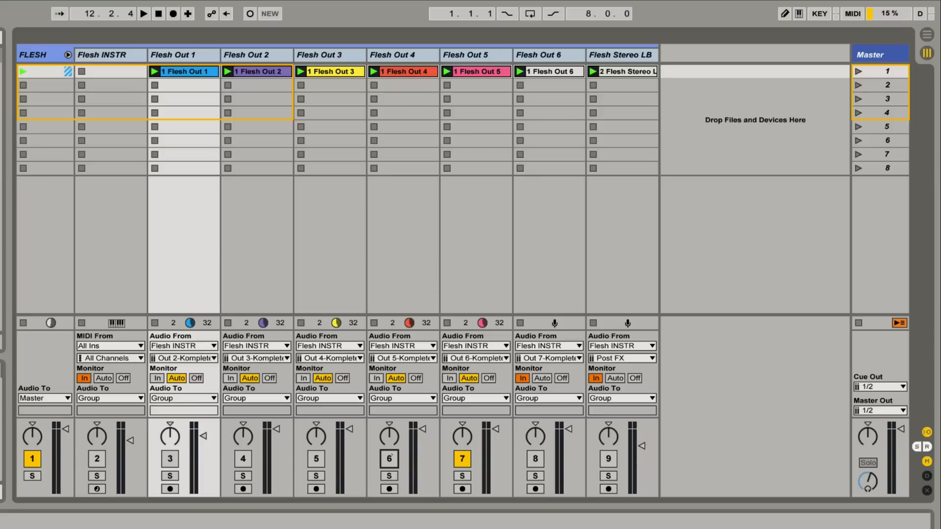
left_click(316, 458)
left_click(243, 459)
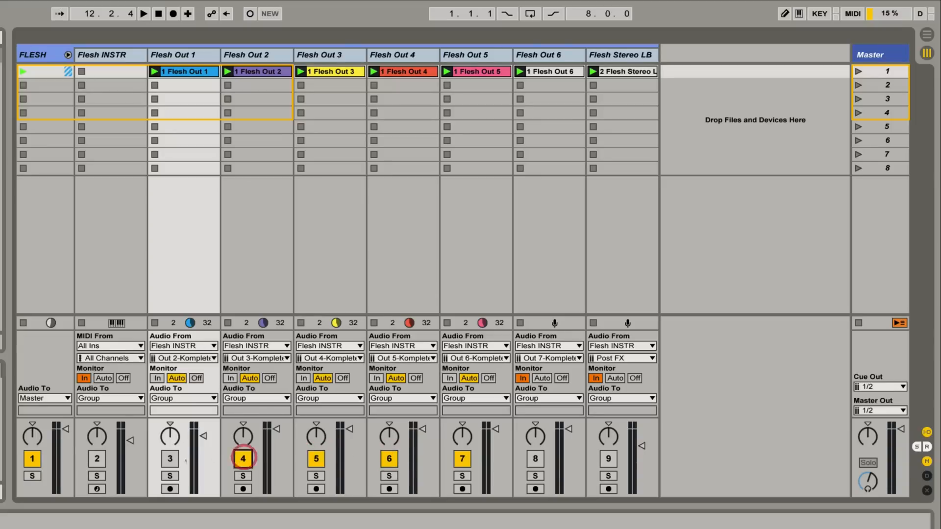
left_click(170, 459)
key("space")
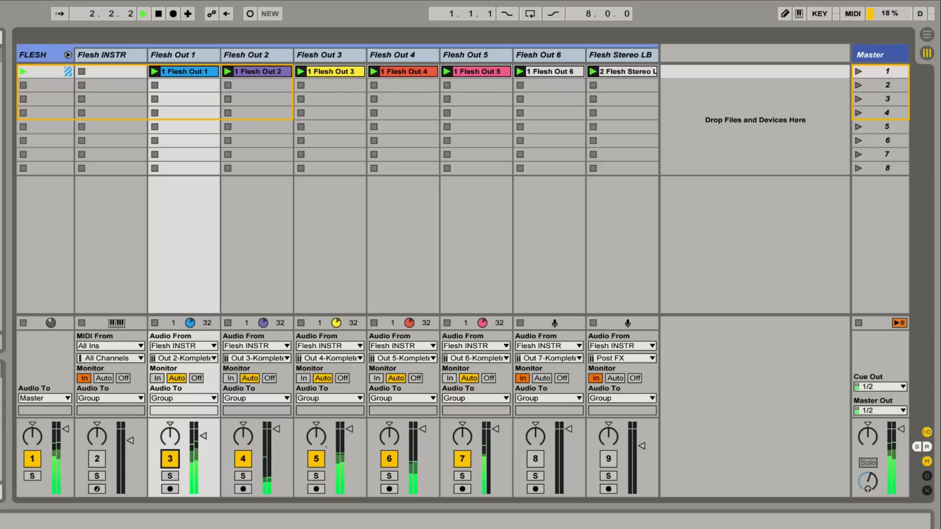
- Stop playback and deactivate the Flesh Out 1 to Flesh Out 5 tracks
key("space")
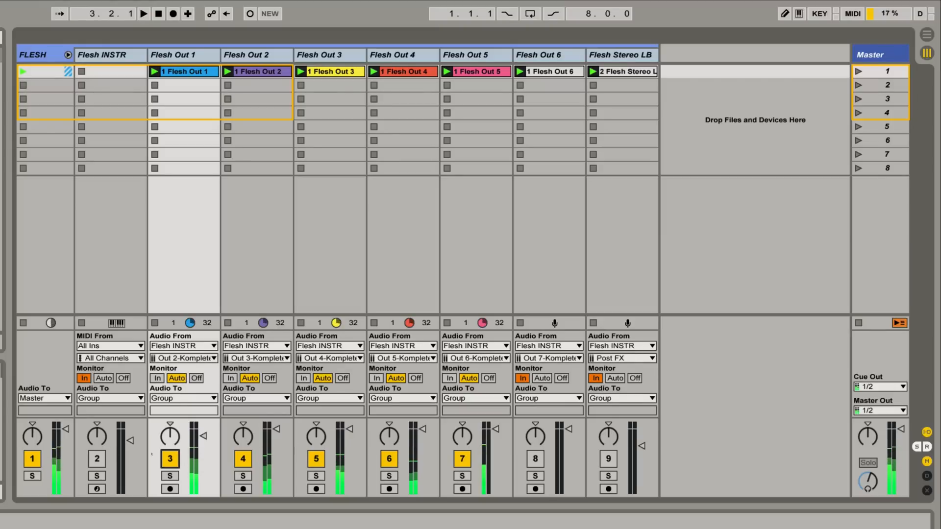
left_click(170, 459)
left_click(244, 459)
left_click(316, 458)
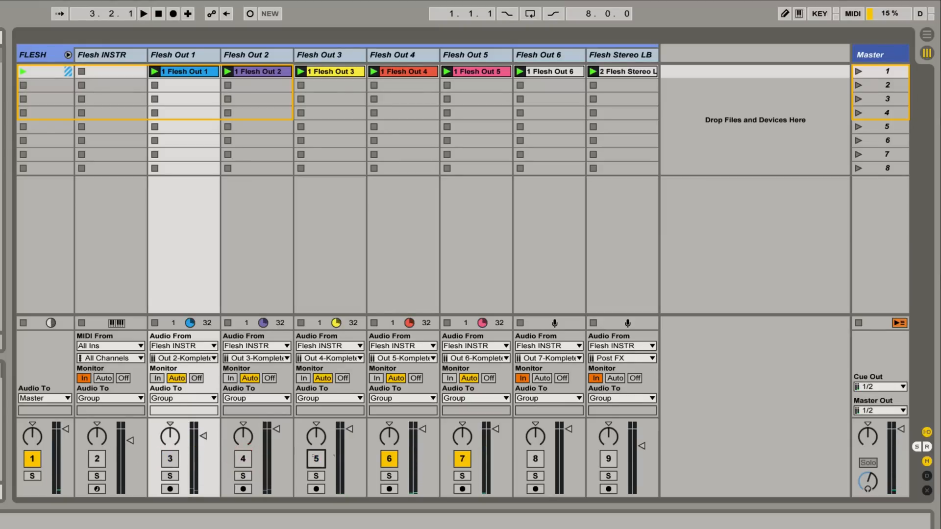
left_click(390, 459)
left_click(462, 459)
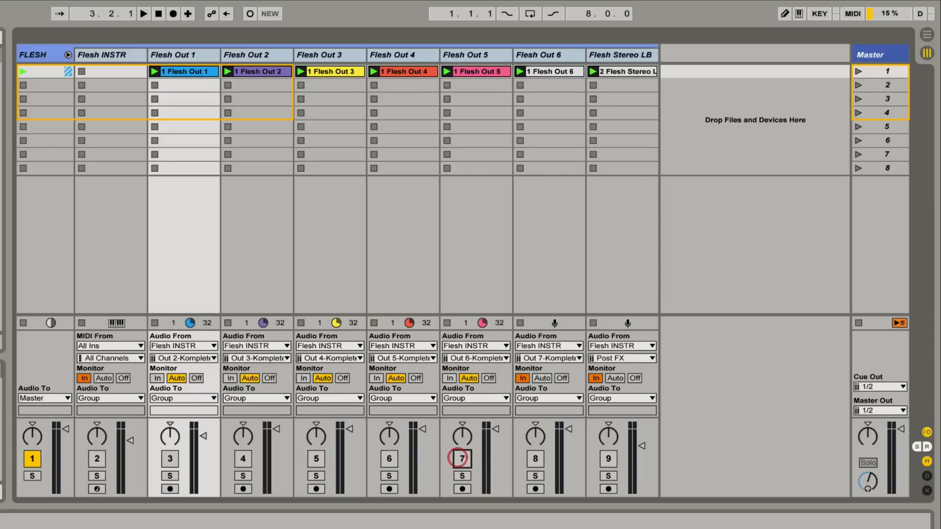
- Activate and arm the Flesh INSTR track, and record a MIDI clip in its second slot
left_click(97, 459)
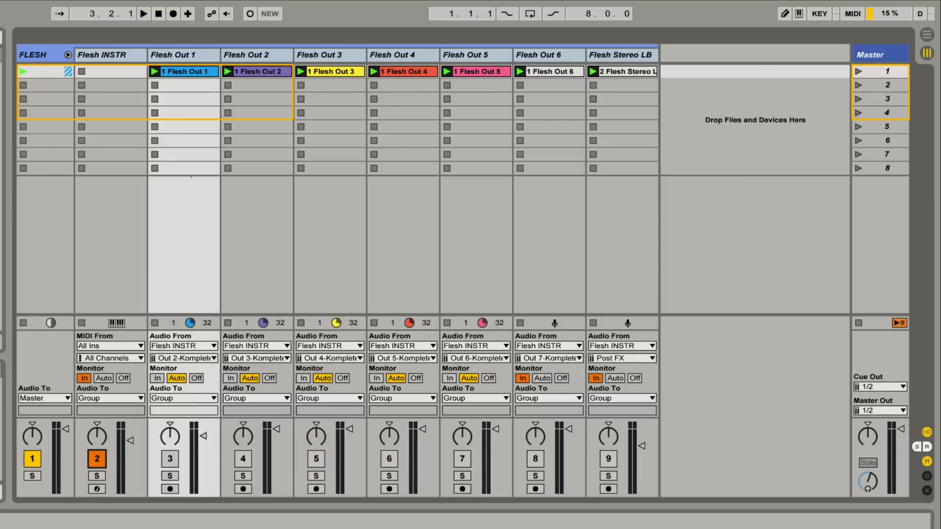
left_click(122, 51)
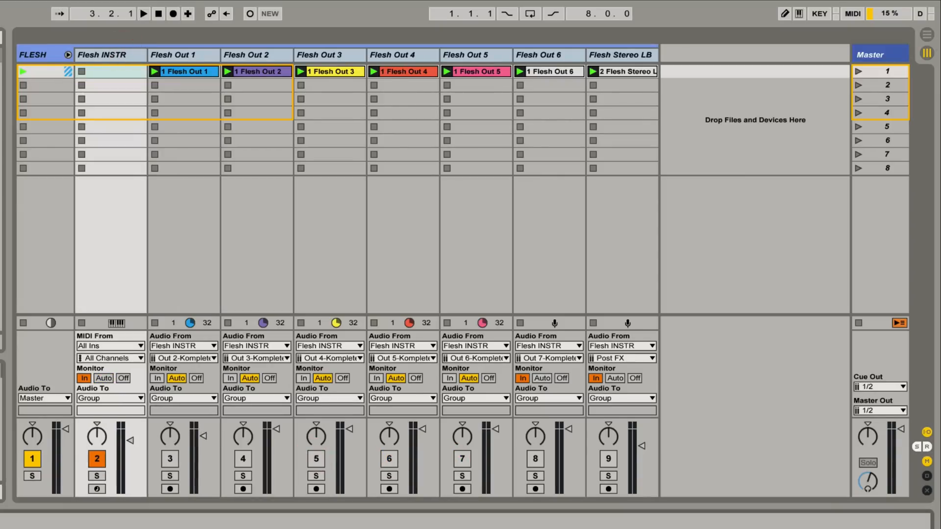
left_click(102, 87)
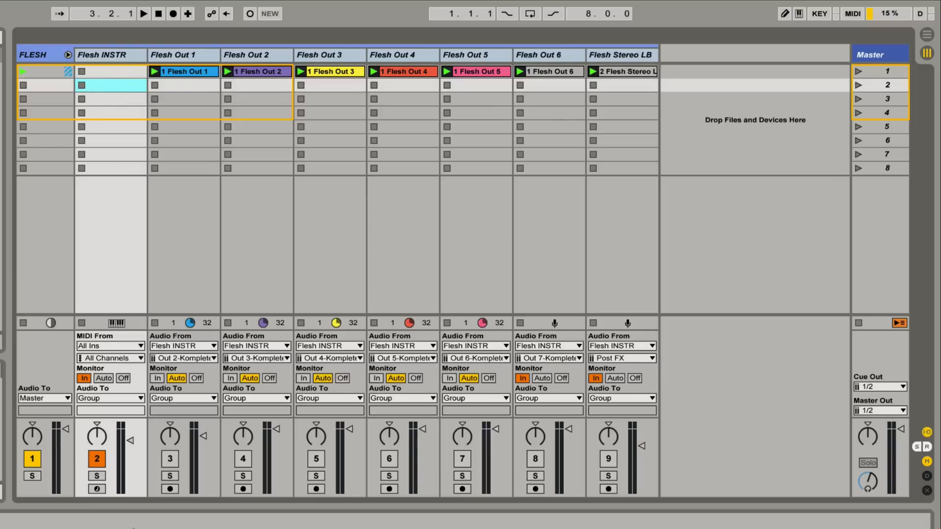
left_click(98, 489)
left_click(184, 56)
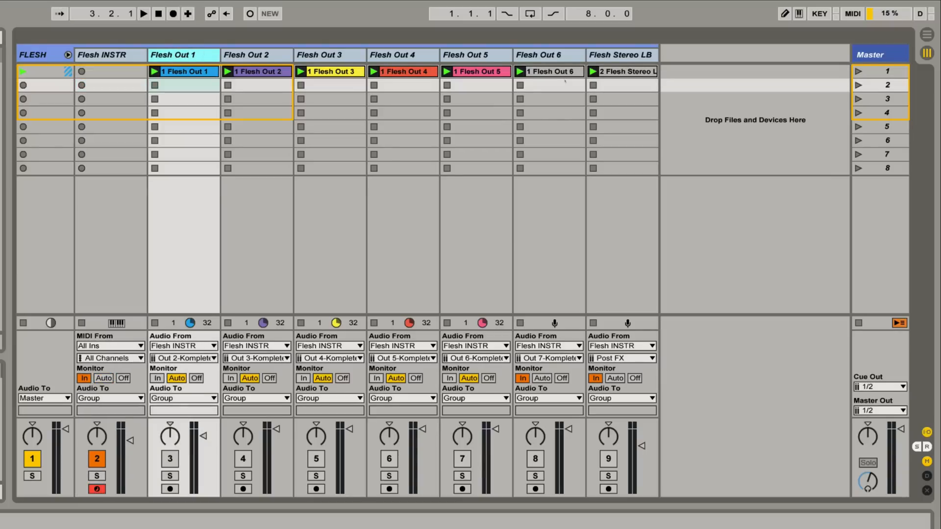
left_click(82, 85)
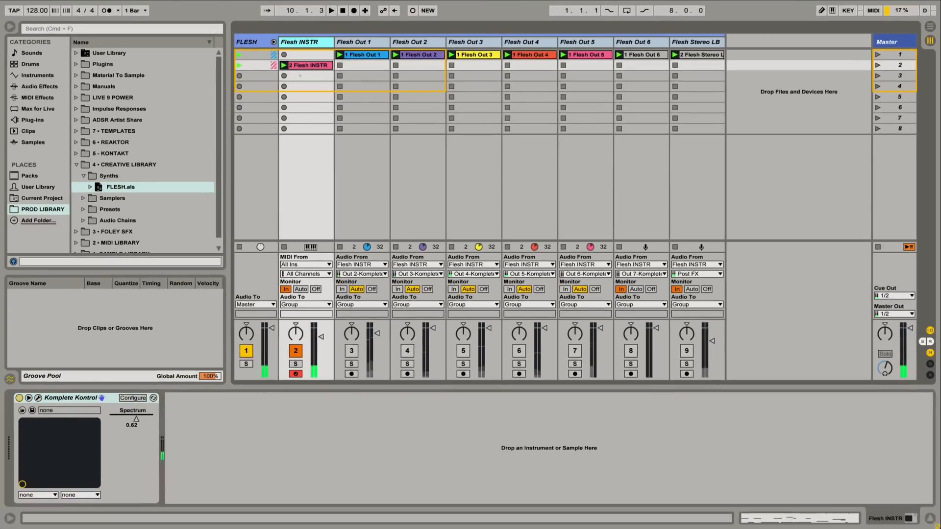
- Show the recorded Flesh INSTR clip in an enlarged note editor and select all of its C3 notes
left_click(117, 88)
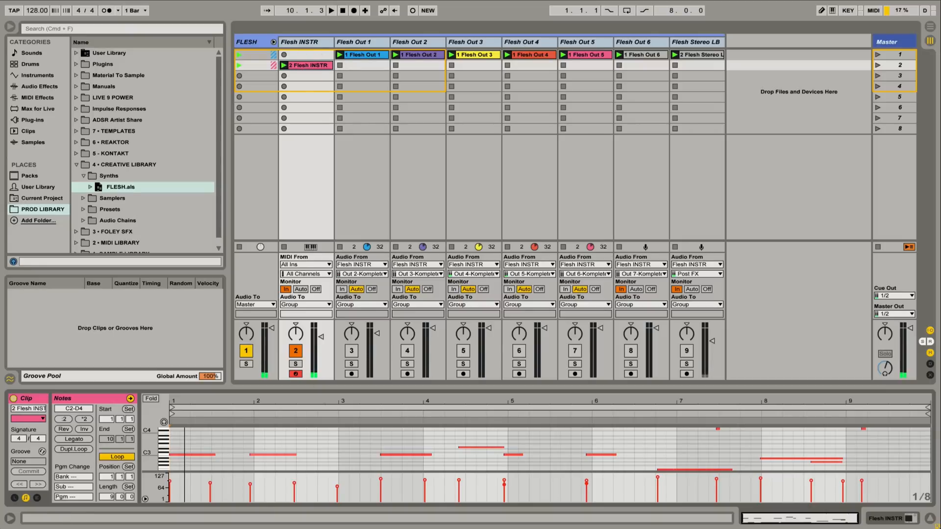
left_click_drag(324, 387, 323, 355)
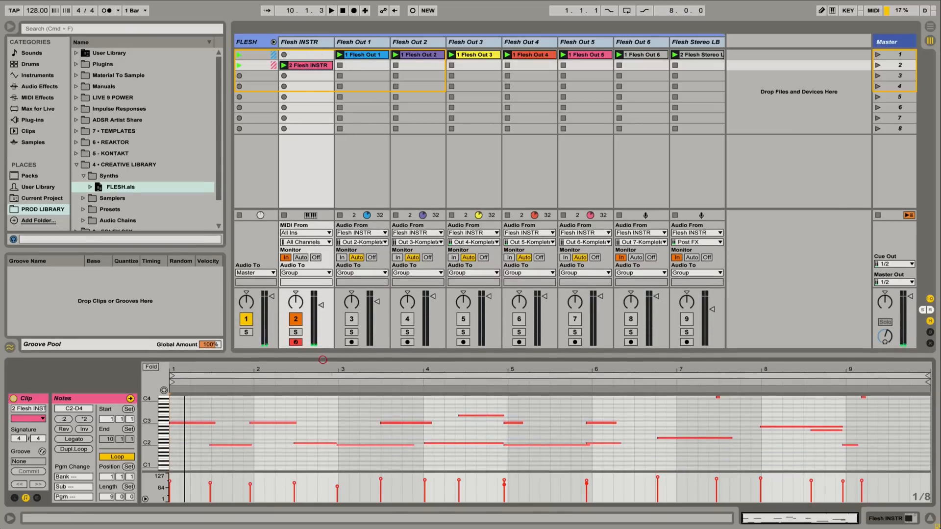
scroll(306, 420, "up", 2)
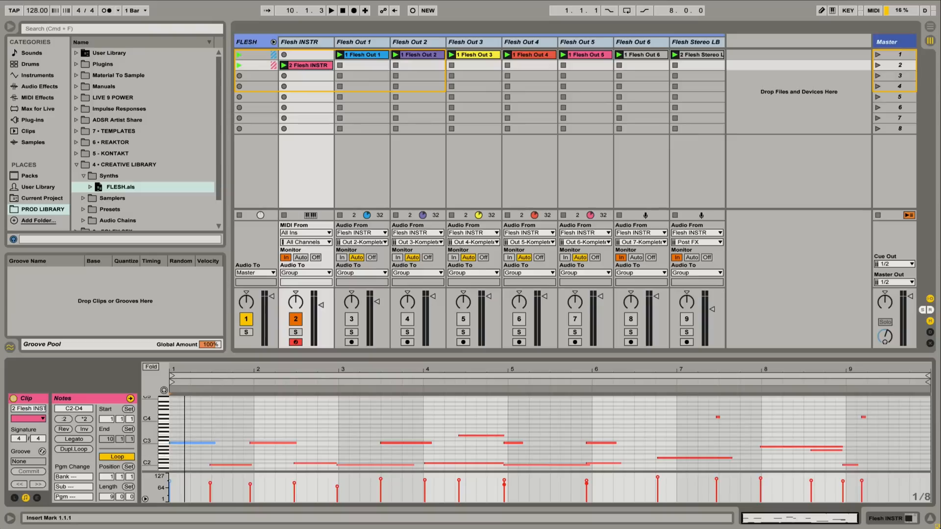
left_click(164, 443)
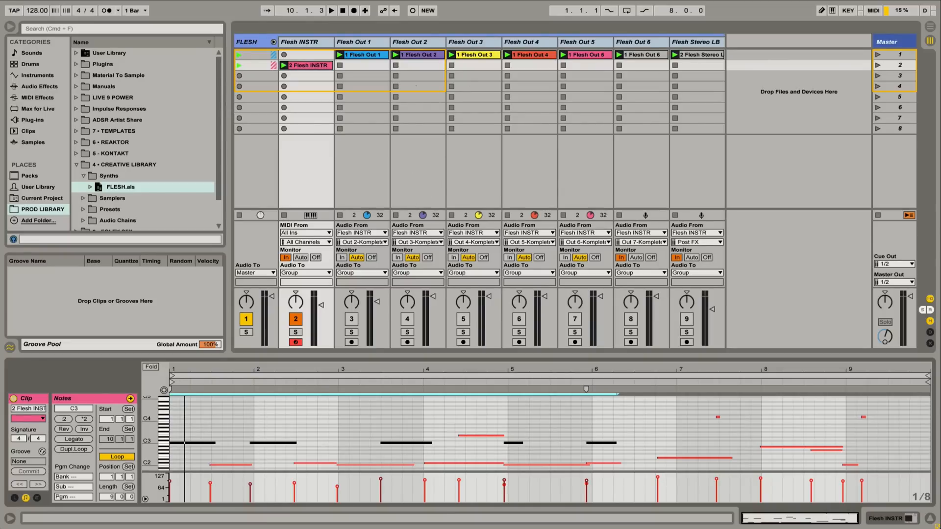
- Disarm the Flesh INSTR track, and activate and arm the Flesh Out 1 to Flesh Out 6 tracks together
left_click(249, 65)
left_click(289, 67)
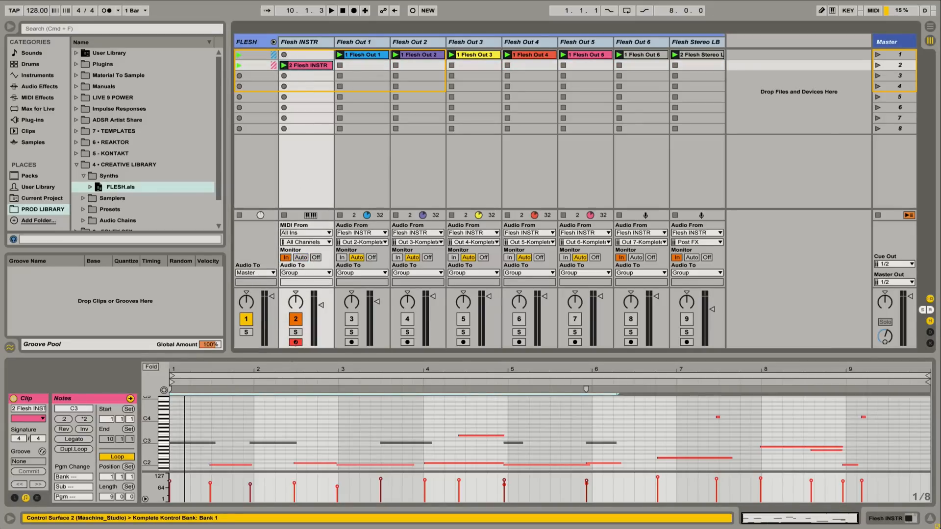
left_click(296, 343)
left_click(361, 42)
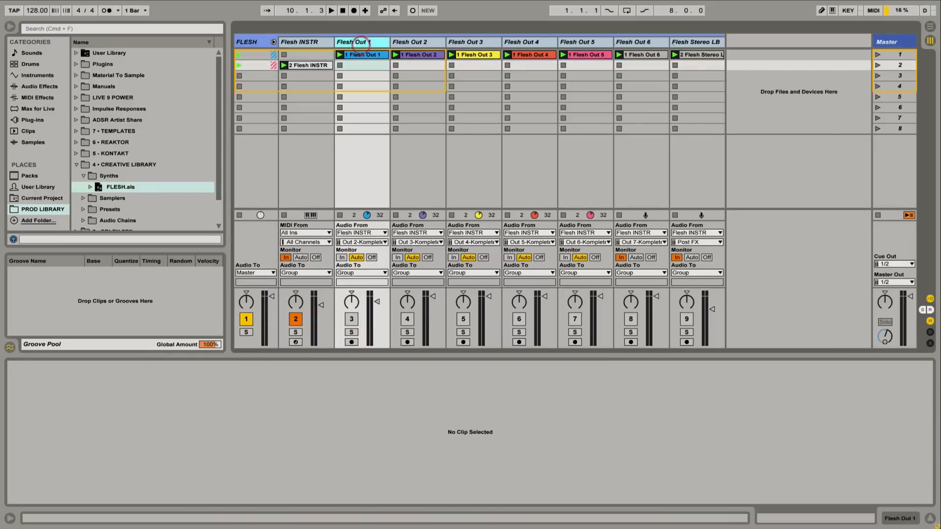
left_click(645, 41)
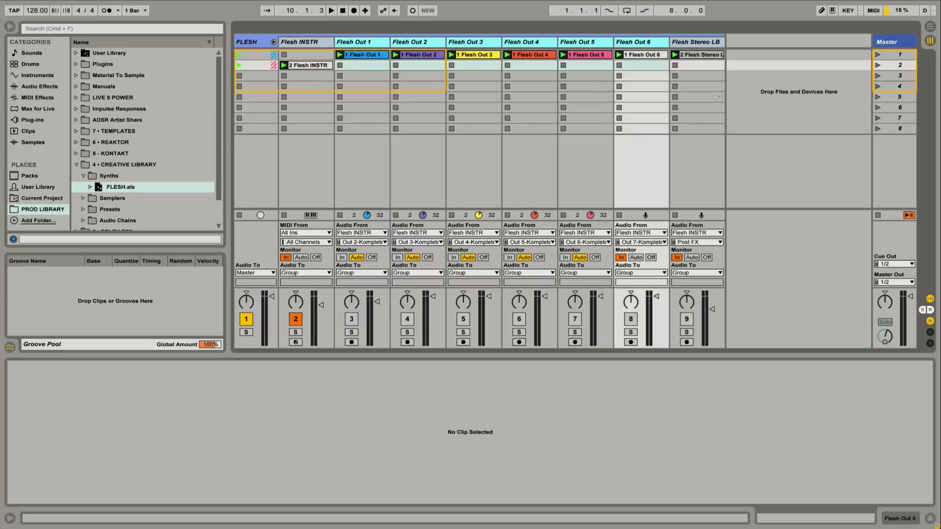
left_click(351, 319)
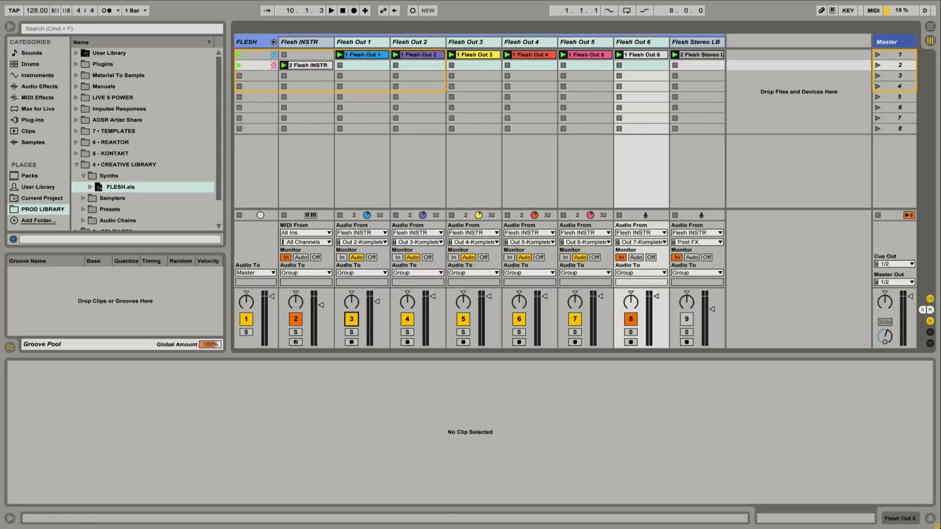
left_click(351, 342)
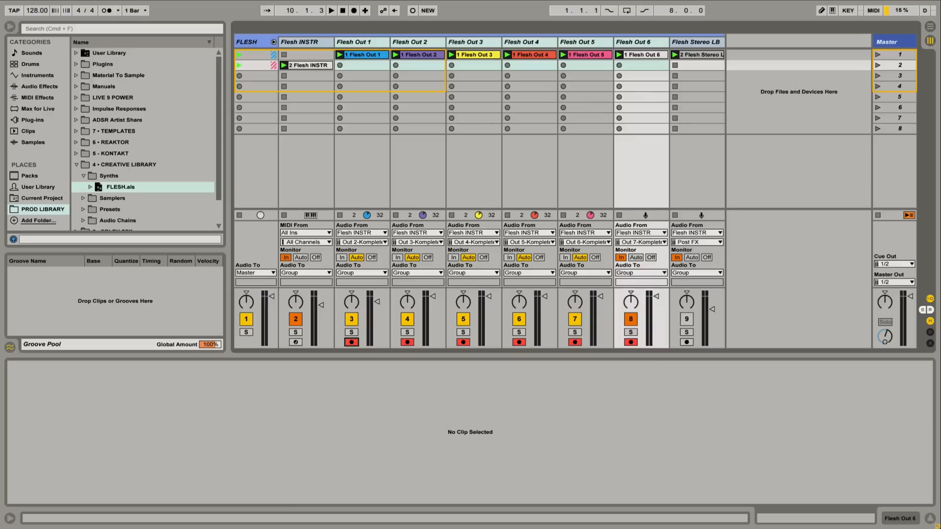
- Set Flesh INSTR's monitoring to Off, start playback, and deactivate that track while recording the six outputs in scene 2
left_click(316, 257)
key("space")
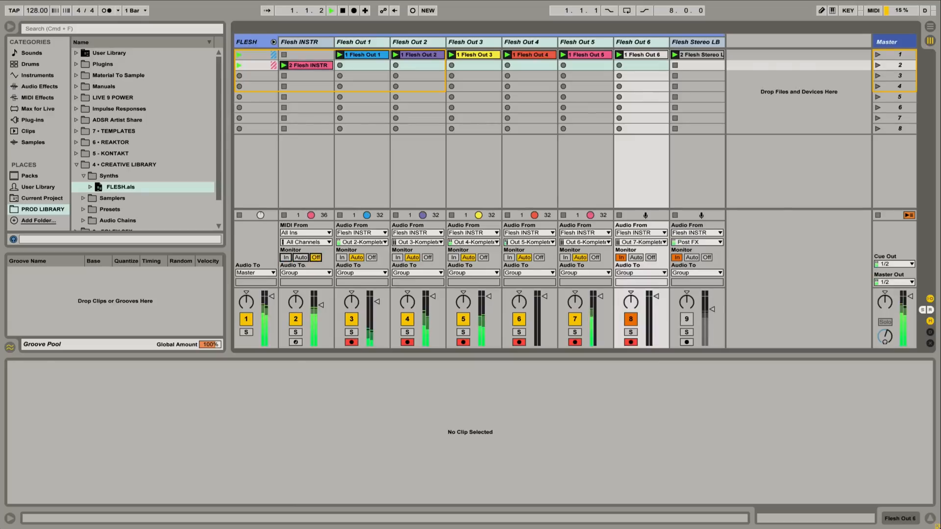
left_click(296, 320)
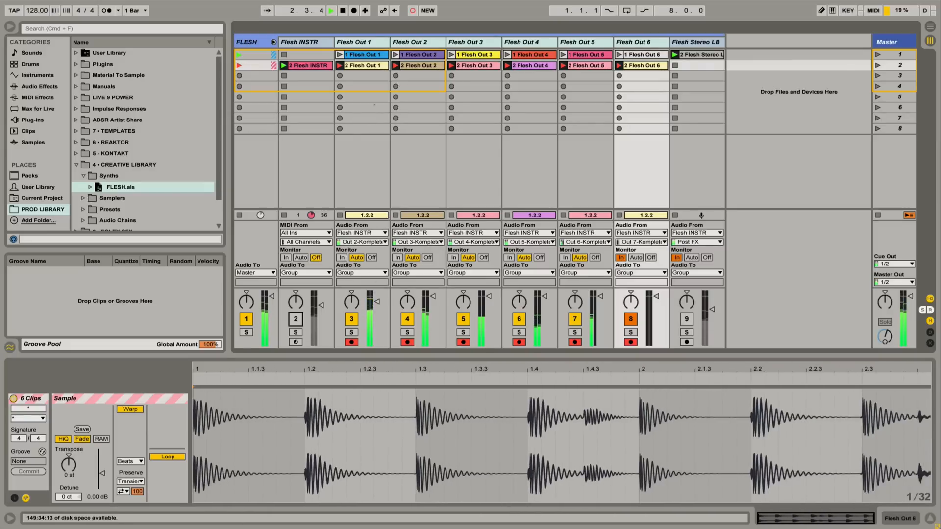
- Examine the waveforms being recorded on Flesh Out 1, Flesh Out 2 and Flesh Out 3
left_click(376, 42)
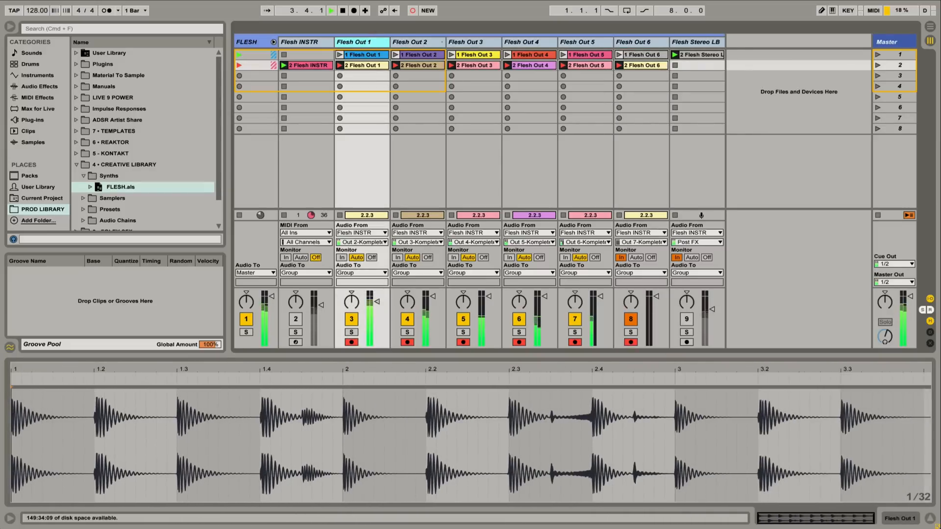
left_click(424, 42)
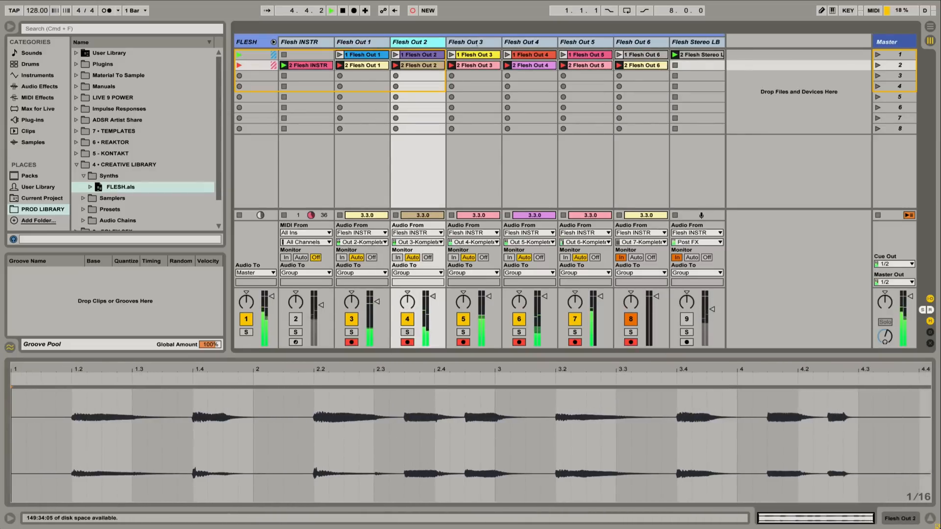
left_click(480, 42)
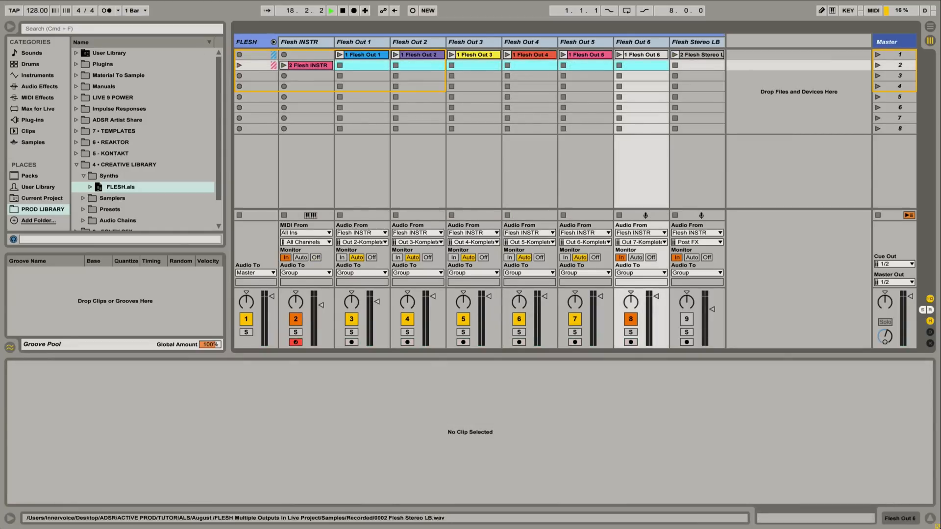
- Select the Flesh Stereo LB clip, and review the notes of the Flesh INSTR MIDI clip
left_click(700, 56)
left_click(304, 64)
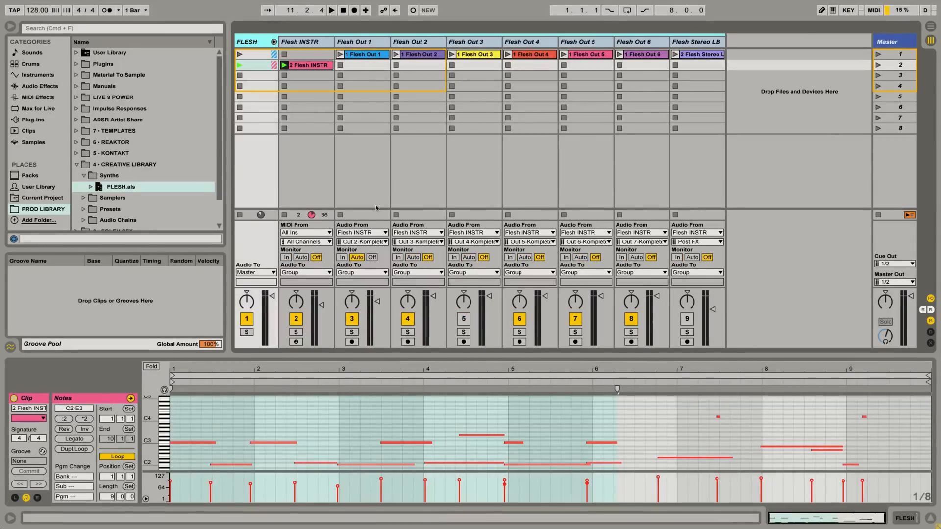
left_click(308, 43)
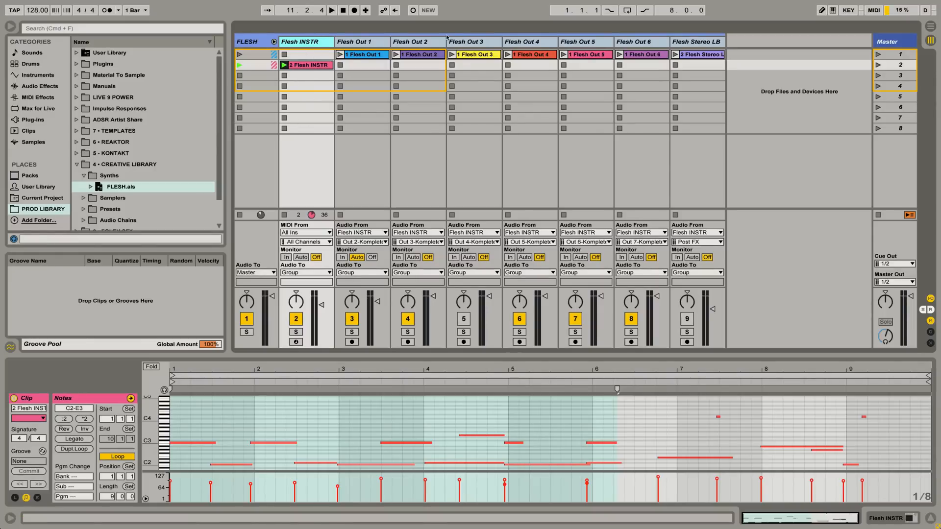
- Audition the first-scene Flesh Stereo LB clip, stop it, and play the Flesh Out 6, Flesh Out 5 and Flesh Out 4 clips
left_click(676, 55)
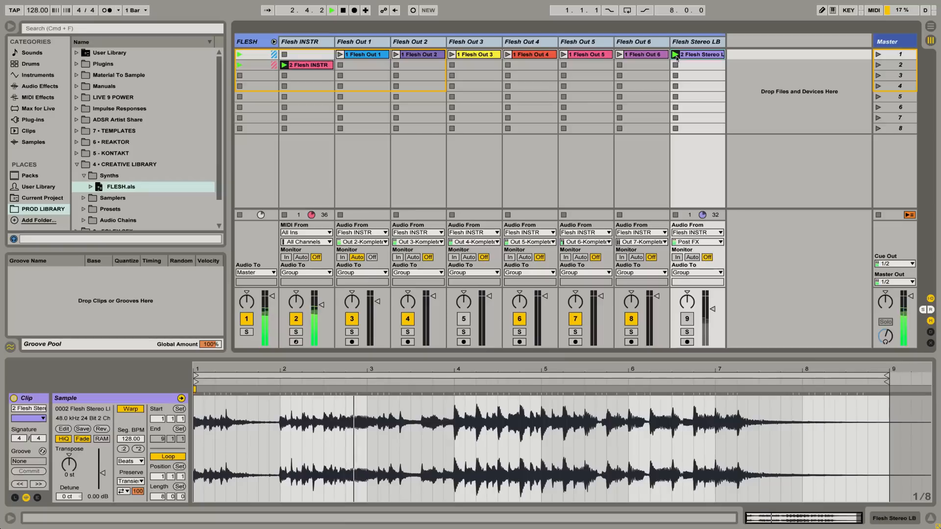
key("F10")
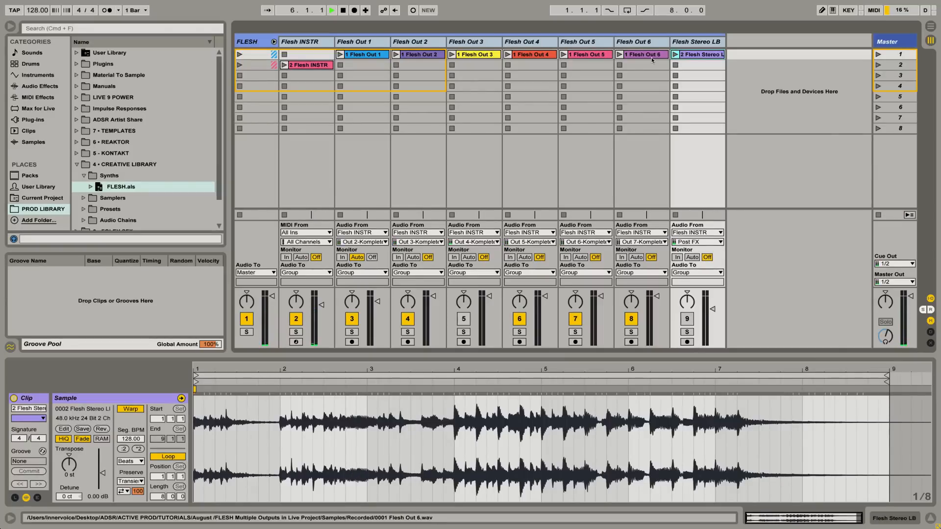
left_click(620, 55)
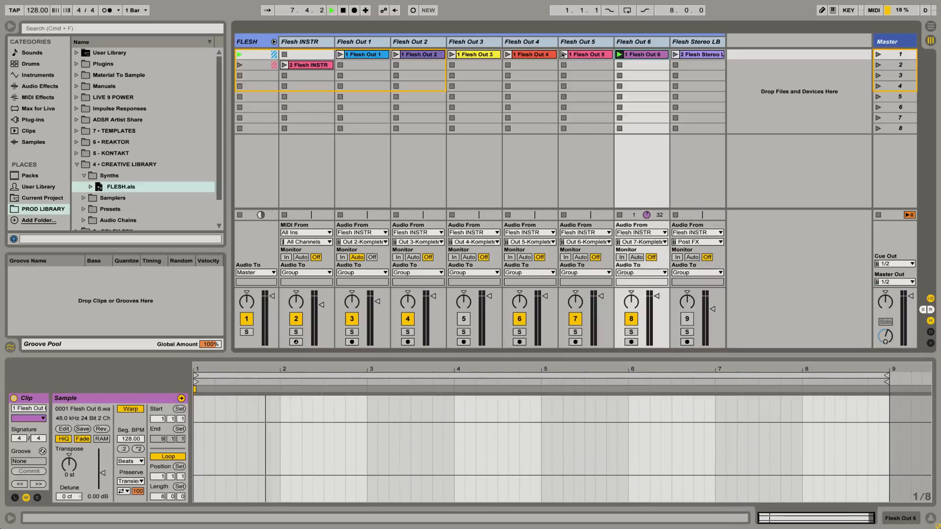
left_click(564, 54)
left_click(509, 55)
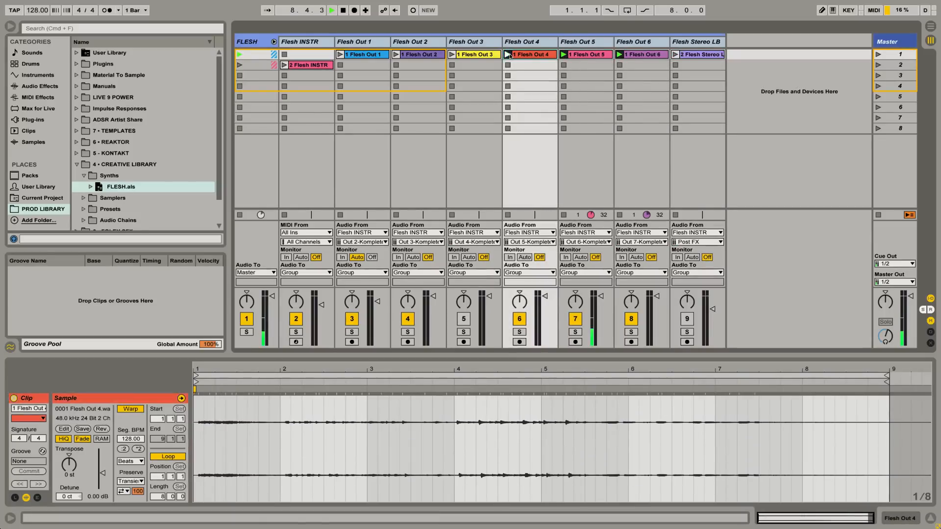
left_click(564, 55)
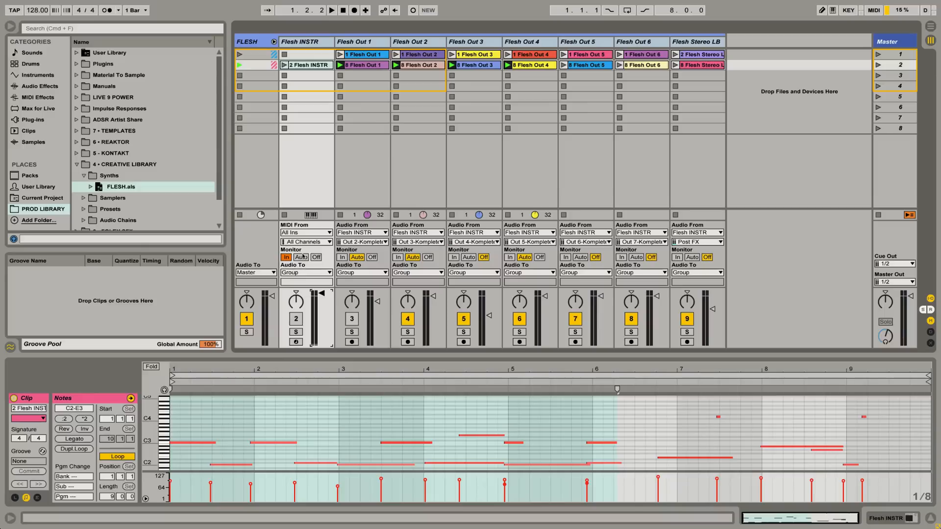
- Set the Flesh INSTR track's monitoring to Off and show its FLESH synth window
left_click(316, 257)
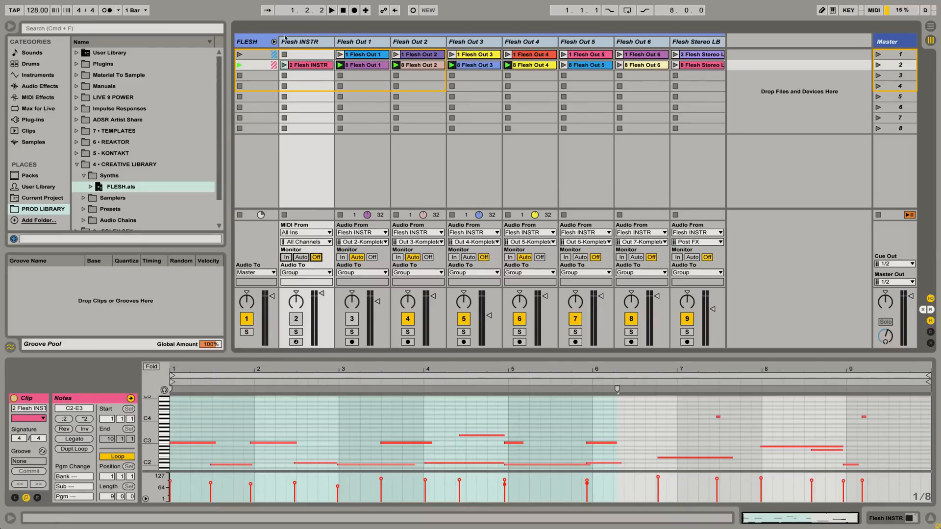
left_click(285, 38)
left_click(39, 399)
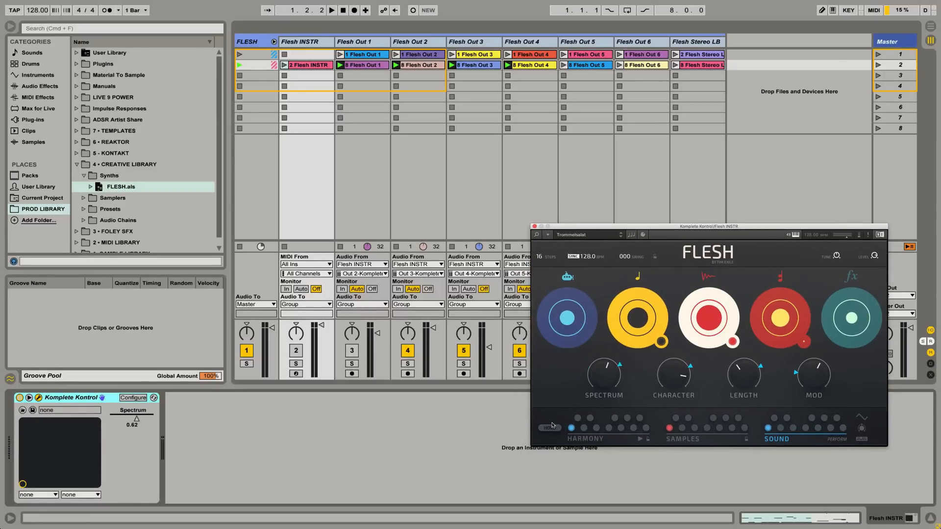
- Lower the Flesh INSTR track's volume with FLESH's Hold enabled, disable Hold, and move the synth window clear of the output tracks
left_click(551, 427)
left_click_drag(314, 334, 314, 342)
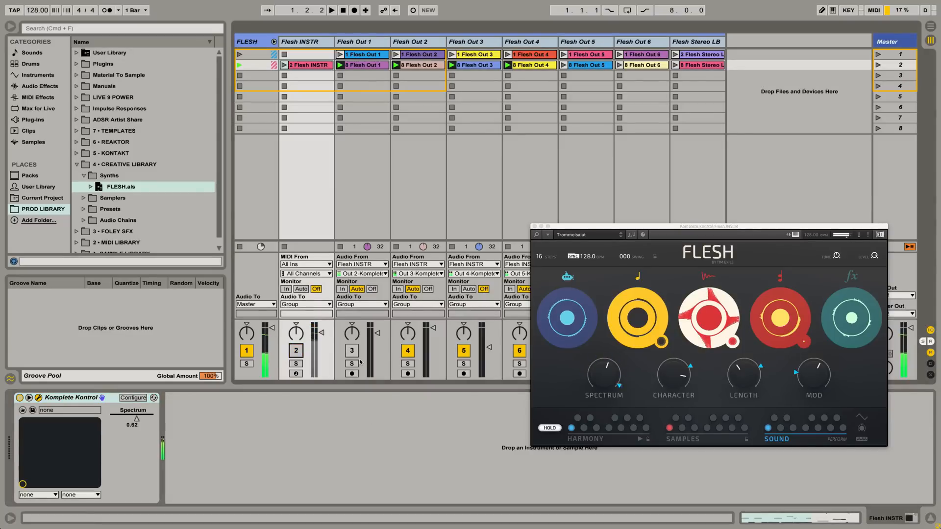
left_click(549, 429)
left_click_drag(563, 227, 128, 92)
- Activate Flesh Out 1, play and stop the second Flesh Stereo LB clip, and play the second-scene output clips without it
left_click(352, 350)
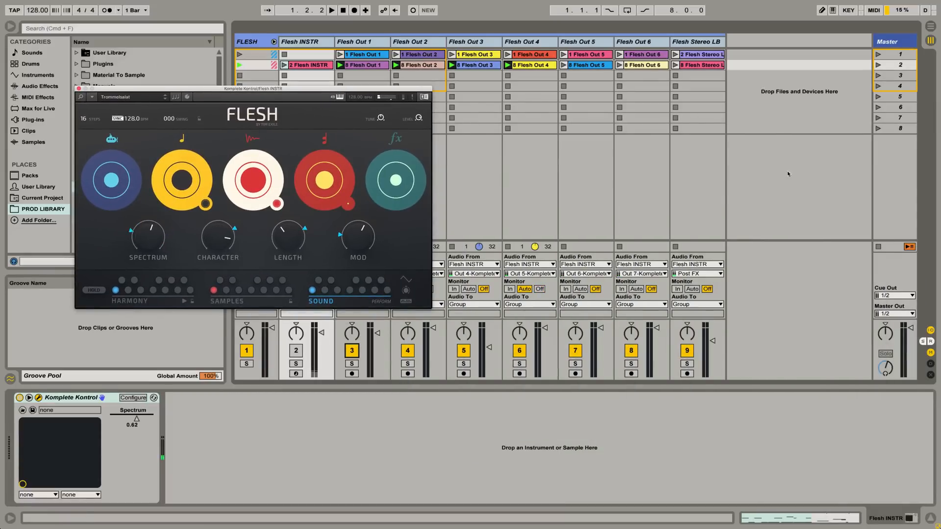
left_click(675, 66)
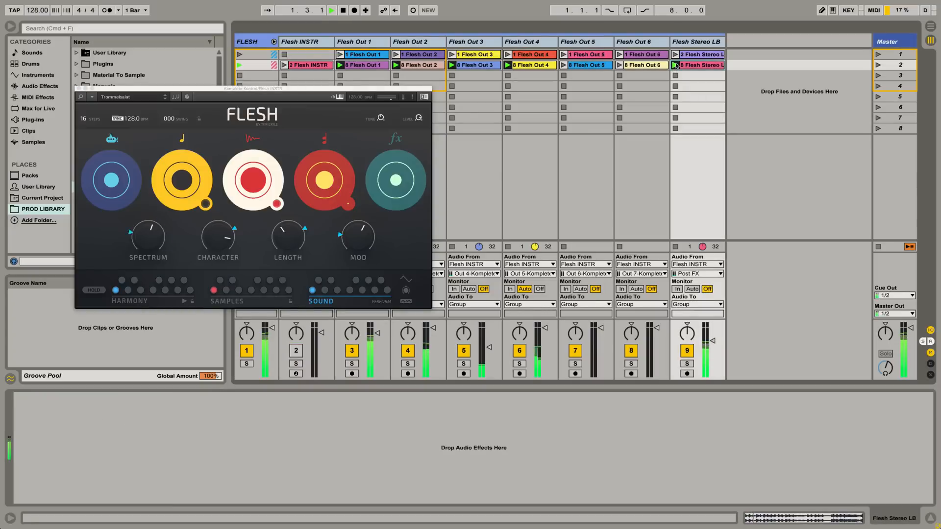
left_click(676, 75)
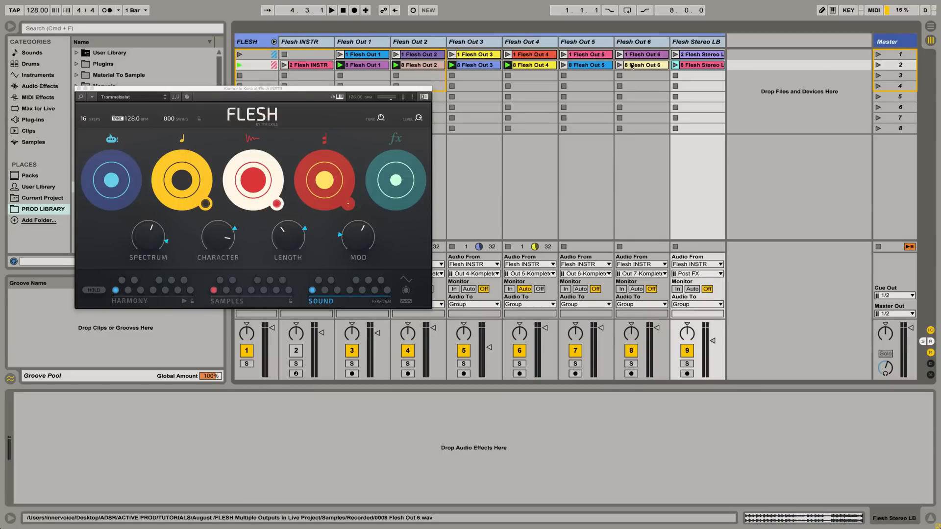
key("space")
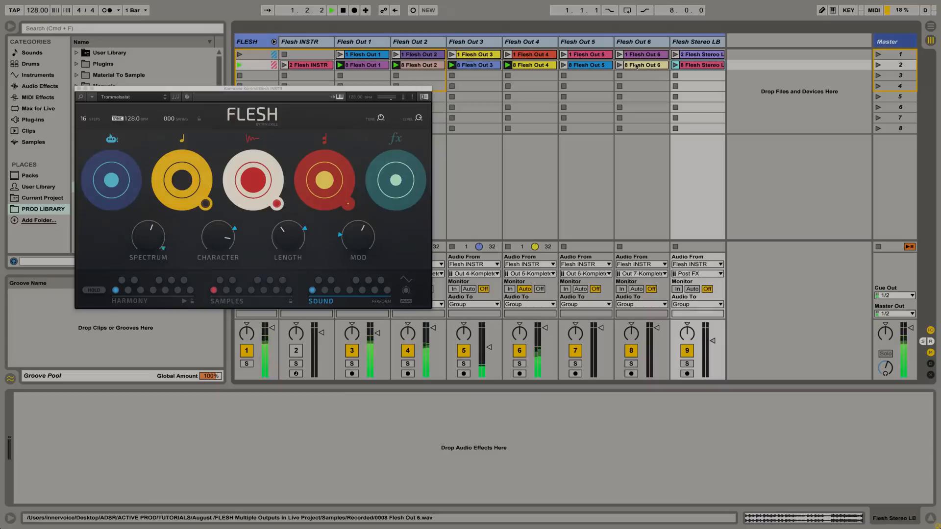